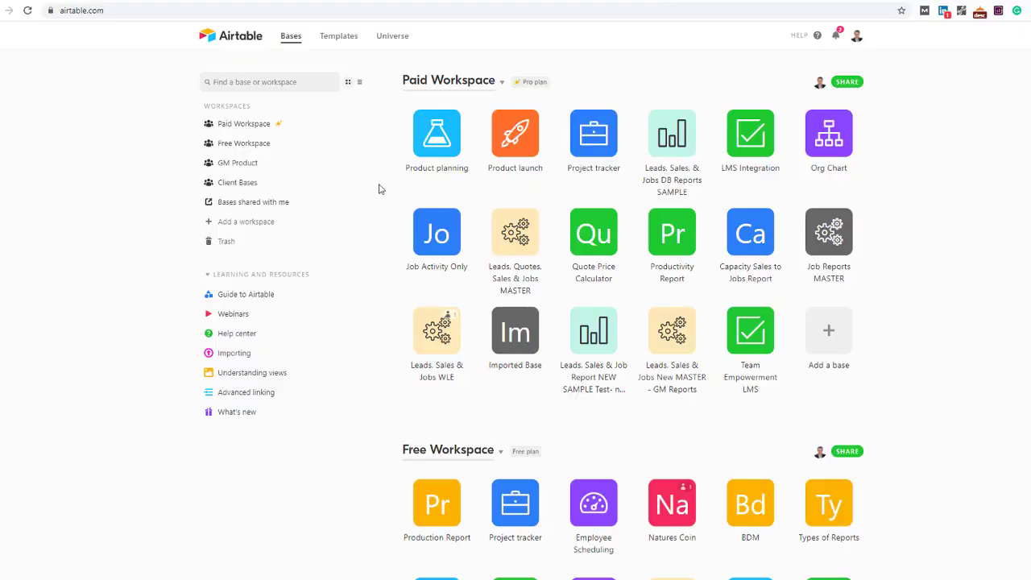
Browse the Bases page workspaces to find the Leads, Sales, & Jobs DB Reports SAMPLE base
click(108, 13)
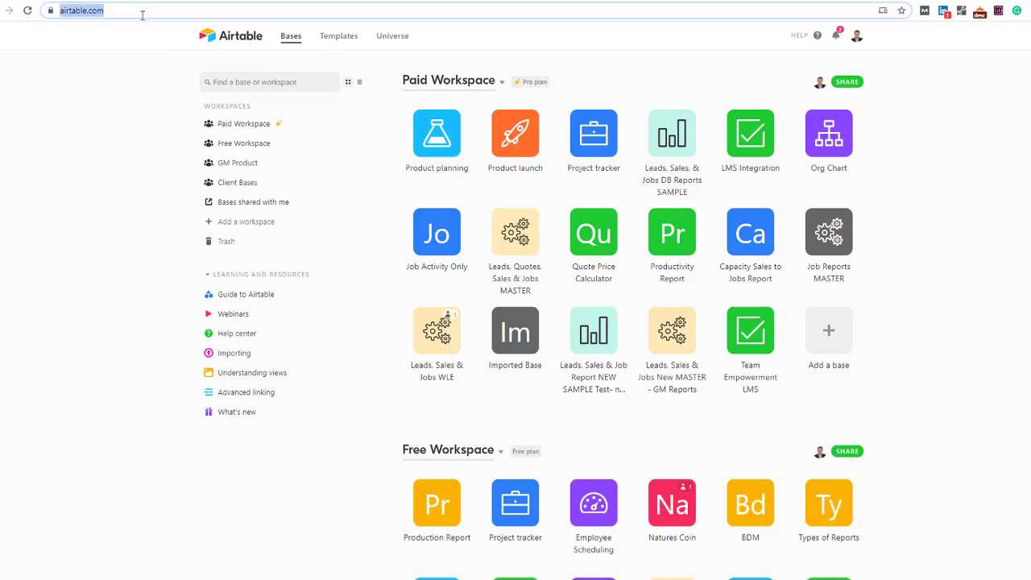
click(119, 71)
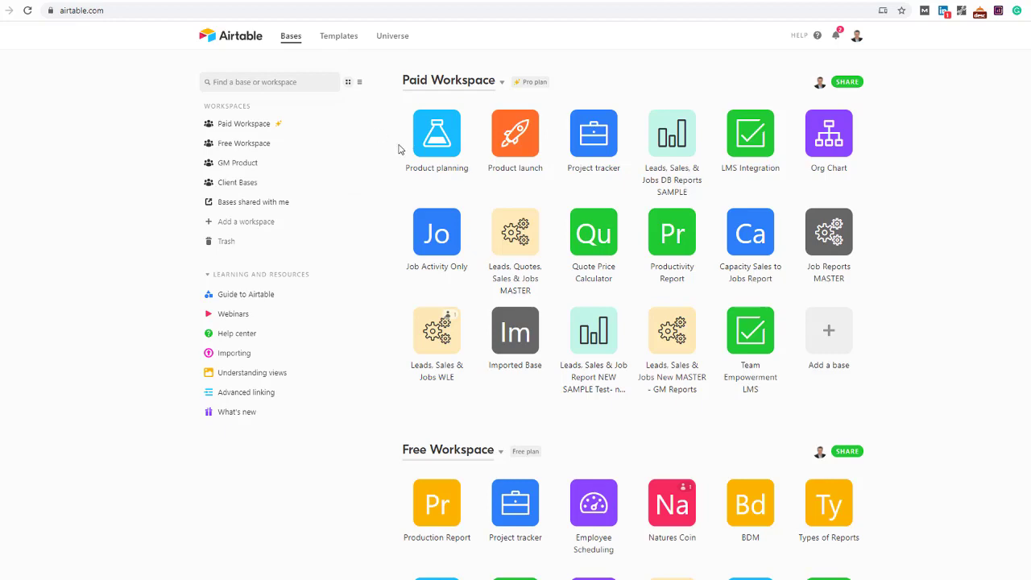
scroll(401, 149, down, 6)
scroll(402, 149, up, 6)
scroll(483, 201, down, 20)
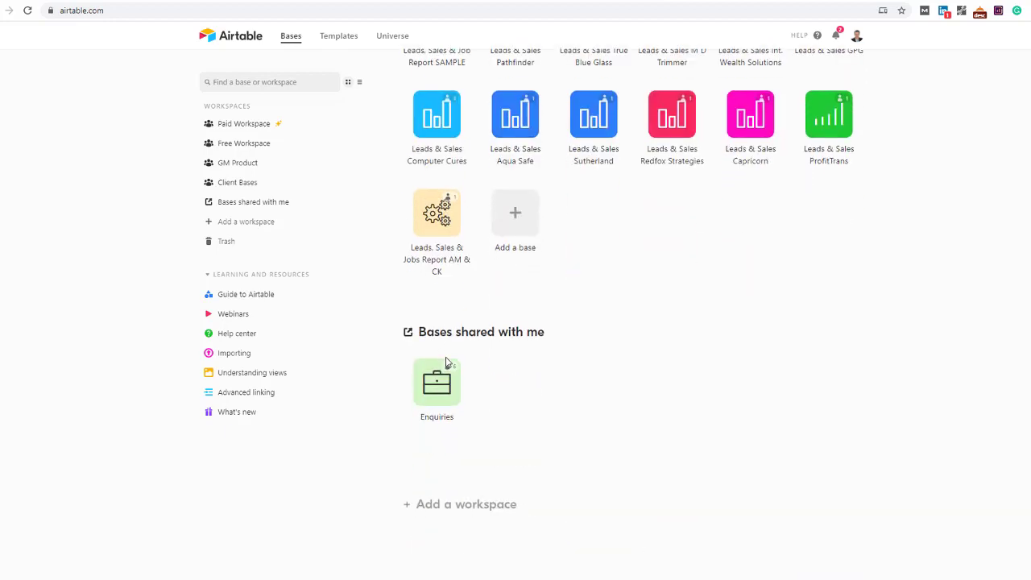
scroll(451, 322, up, 7)
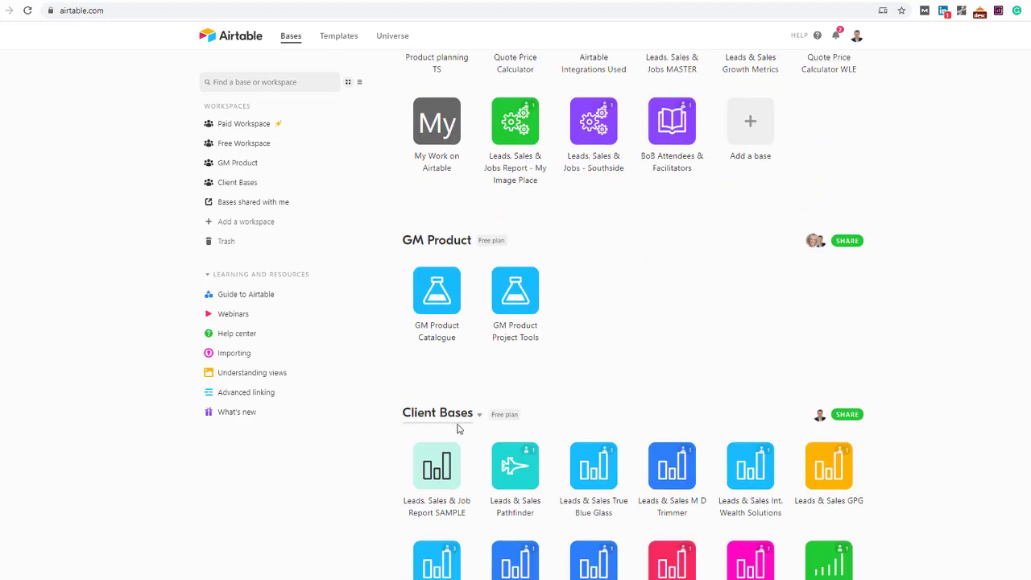
scroll(442, 317, up, 12)
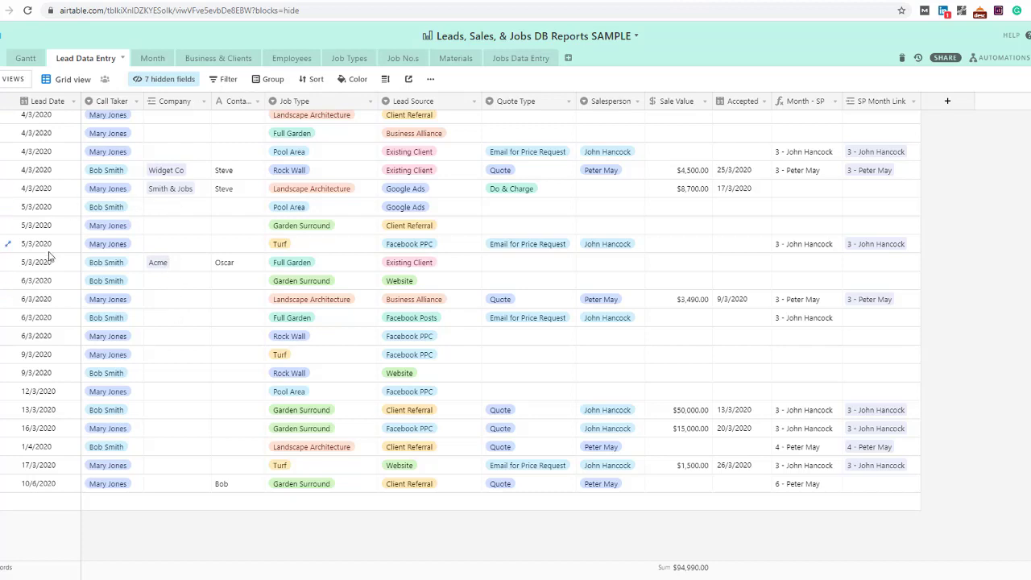
click(58, 119)
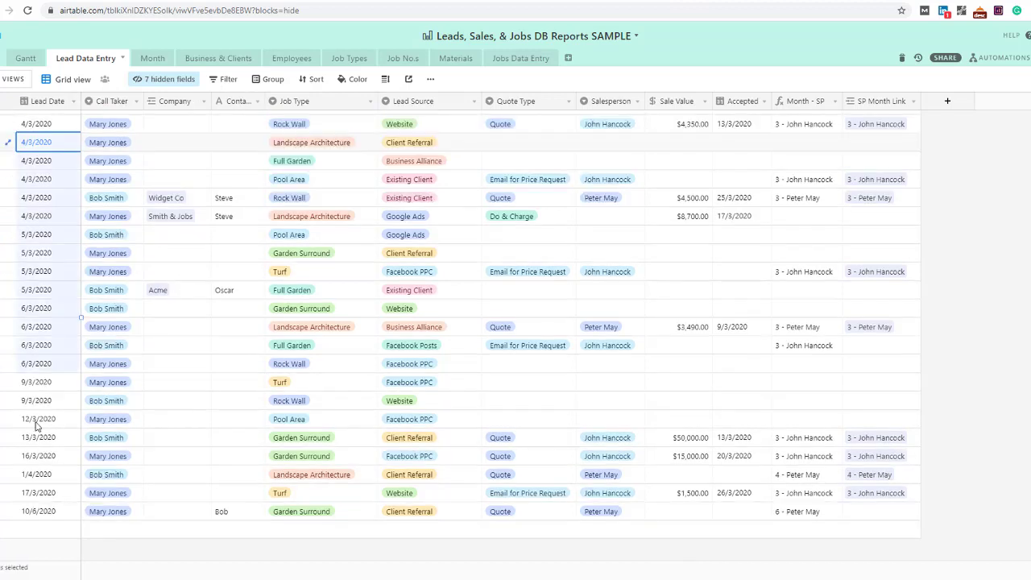
click(614, 80)
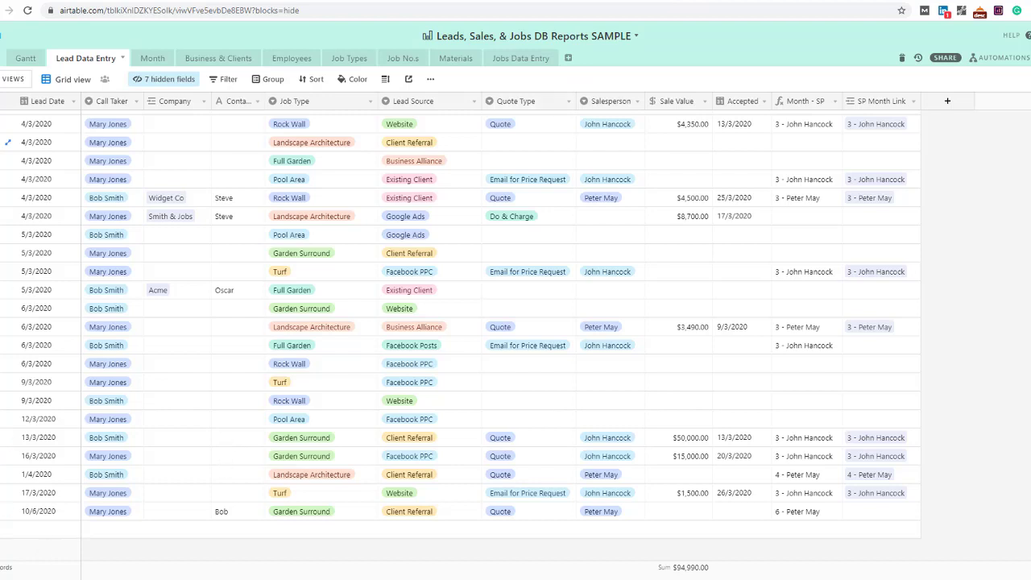
Add a new lead row dated 18/8/2020 and choose its Call Taker
click(38, 526)
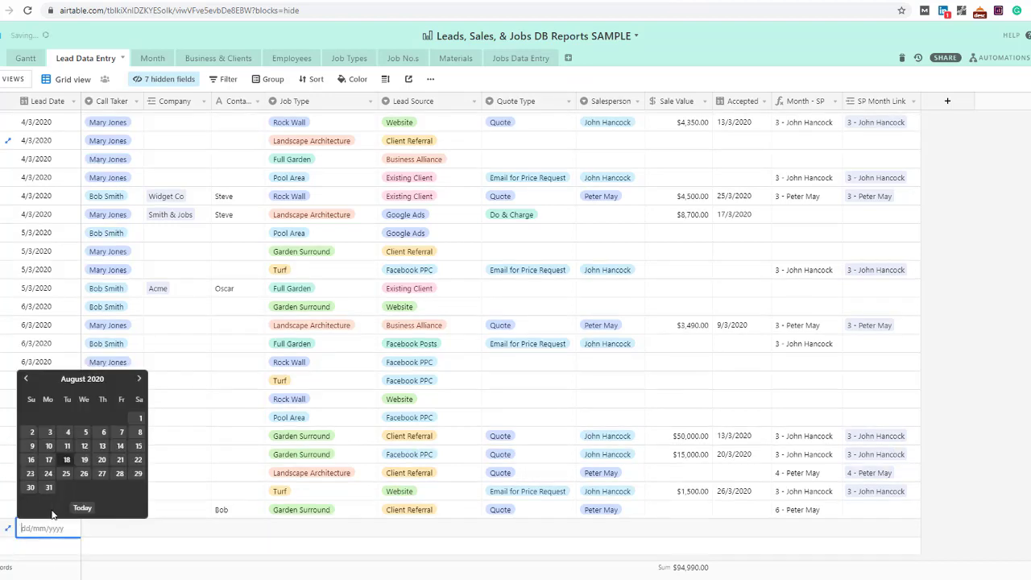
click(72, 473)
click(104, 527)
click(136, 531)
click(113, 490)
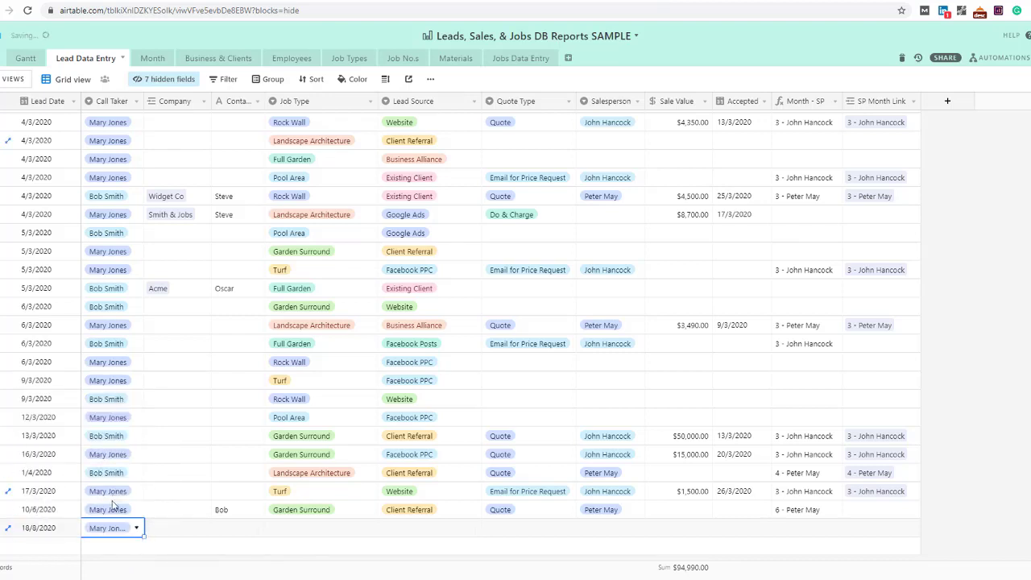
click(71, 533)
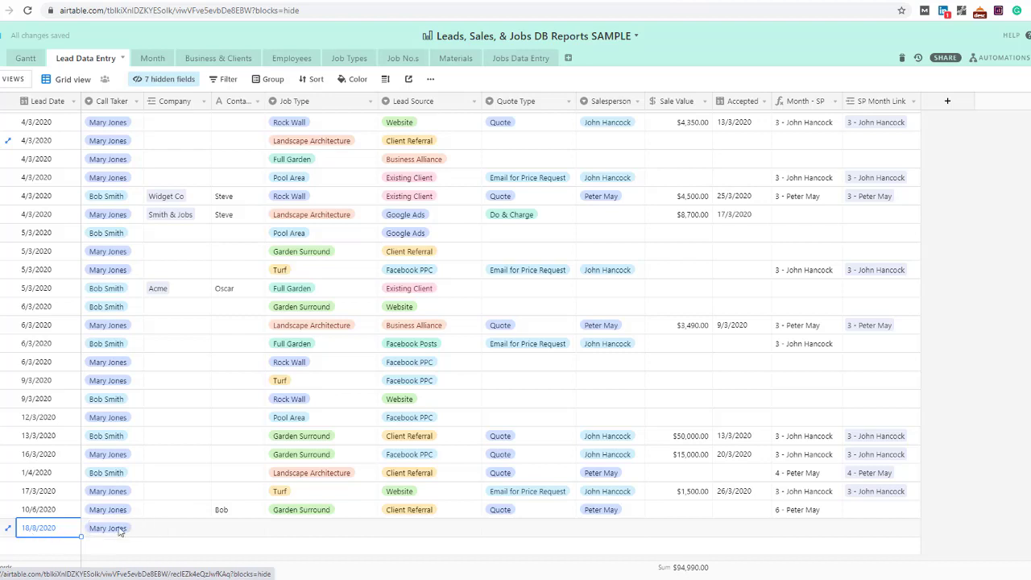
click(119, 530)
click(136, 531)
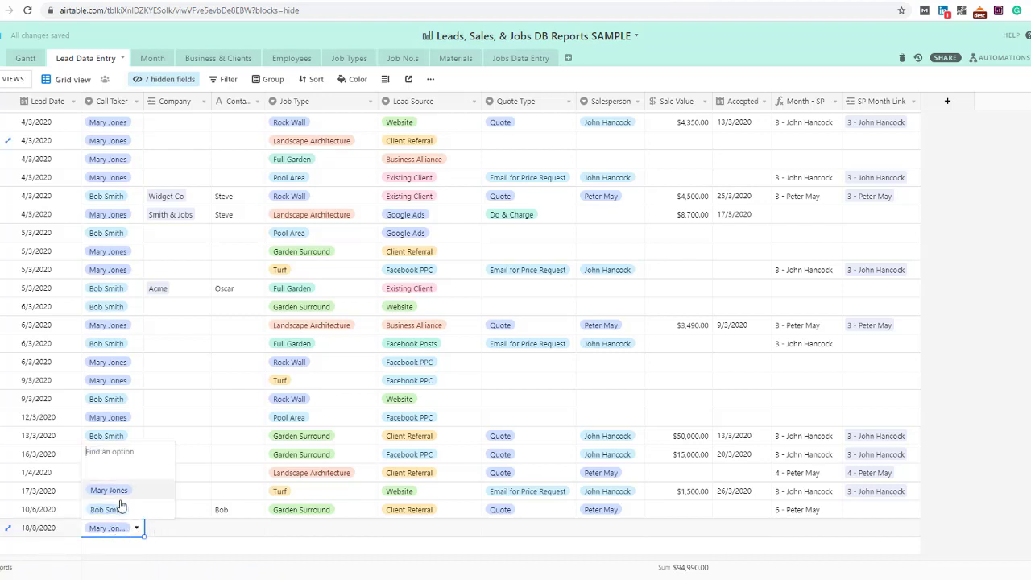
click(103, 509)
Link the lead's Company to a newly created client record named with the client's full name
click(172, 530)
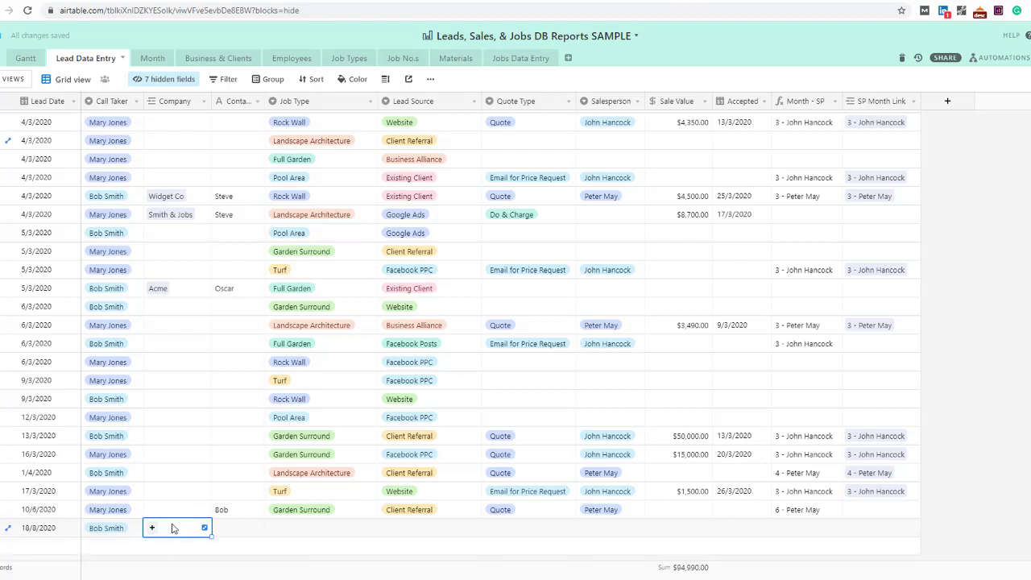
click(152, 529)
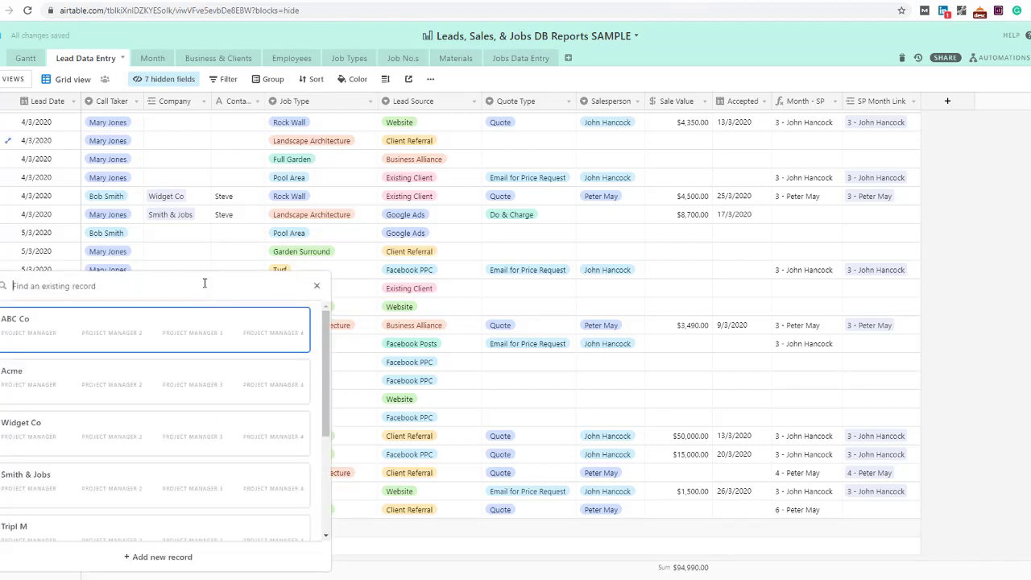
text(bob)
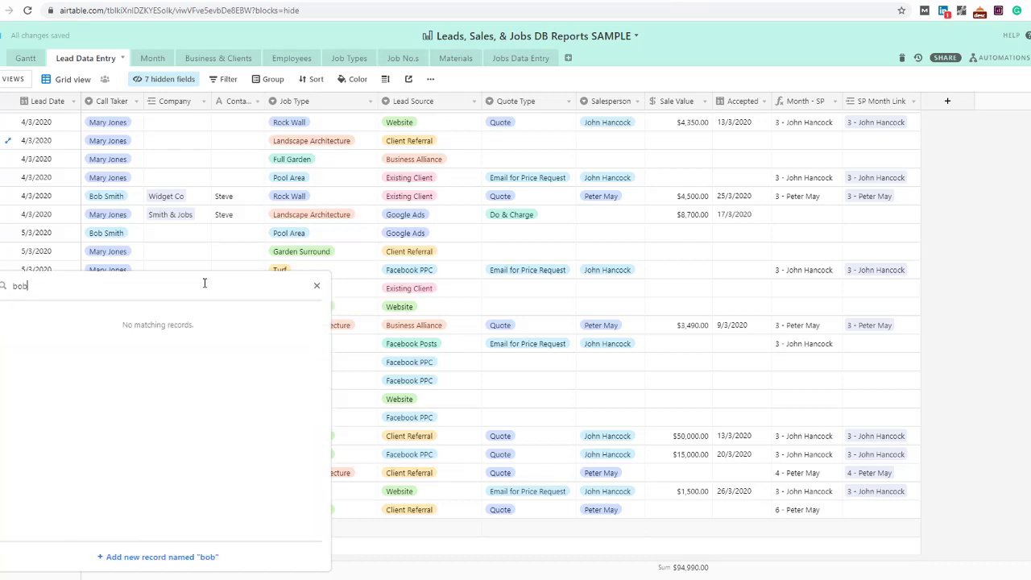
key(Return)
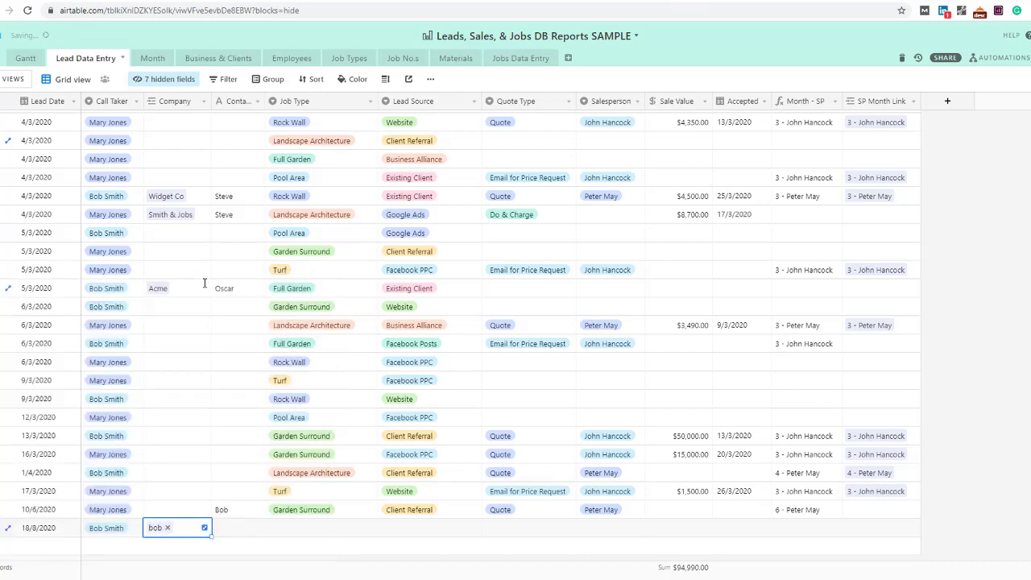
click(168, 528)
click(152, 527)
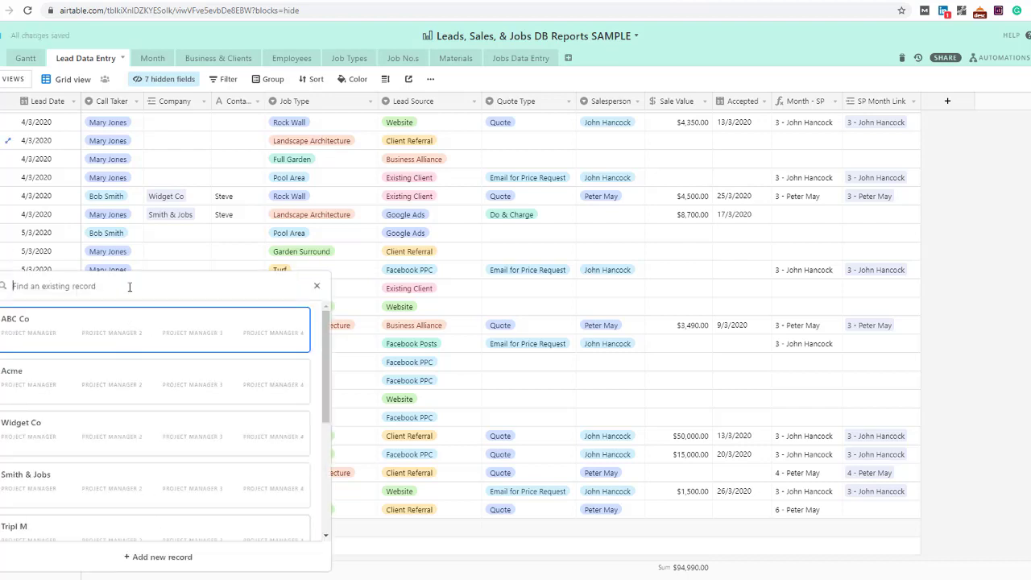
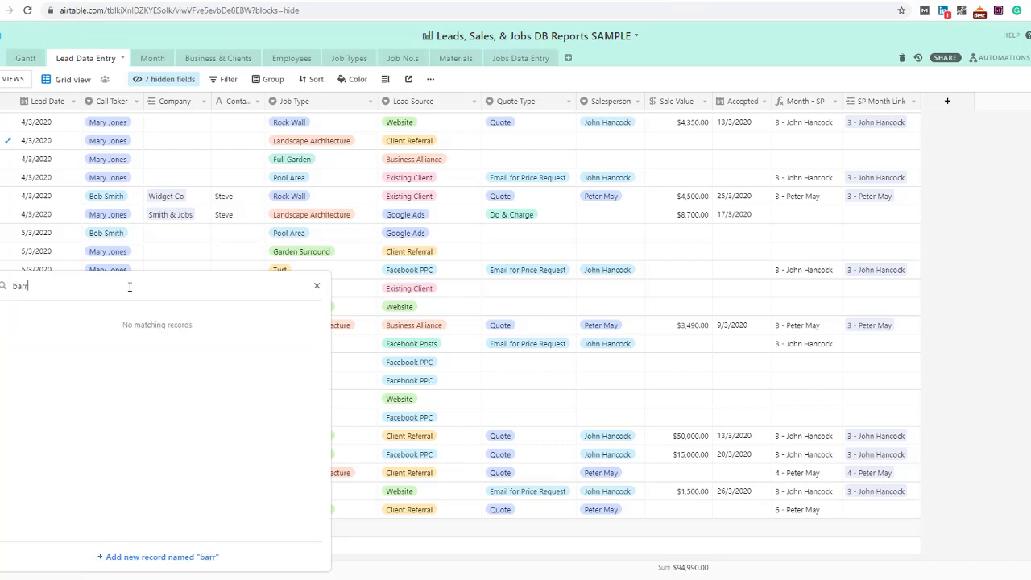
key(Delete)
key(Return)
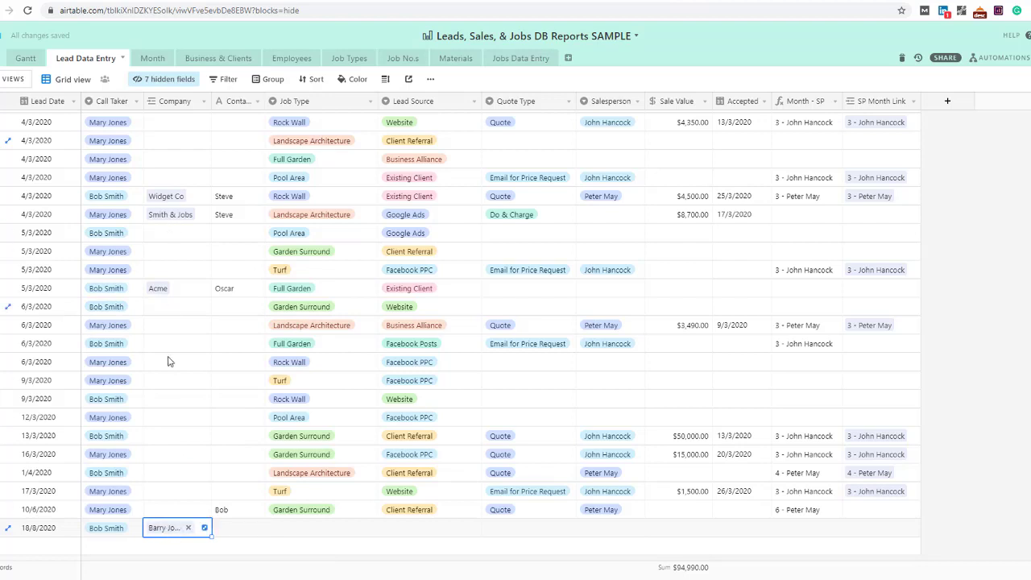
Check the Business & Clients records, then widen the Lead Data Entry Contact column so its full heading shows
click(197, 60)
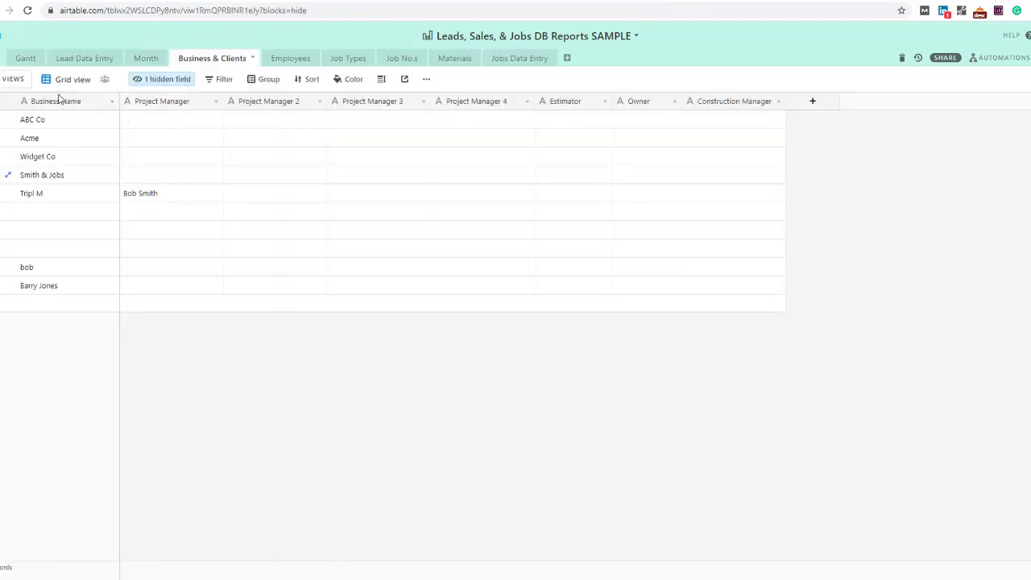
click(92, 59)
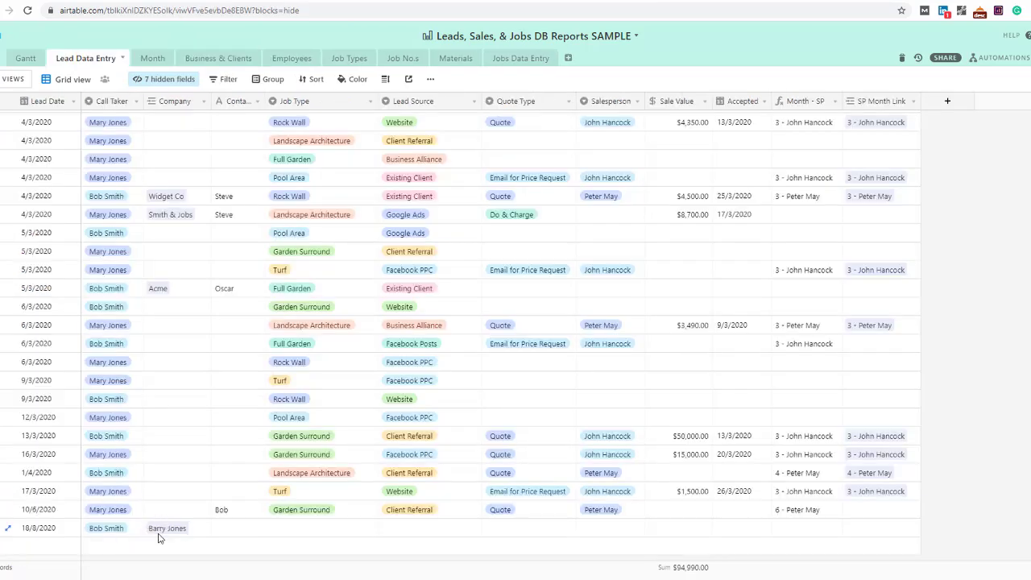
drag(182, 149, 167, 544)
click(180, 381)
drag(251, 176, 227, 471)
drag(265, 100, 277, 101)
scroll(278, 100, up, 1)
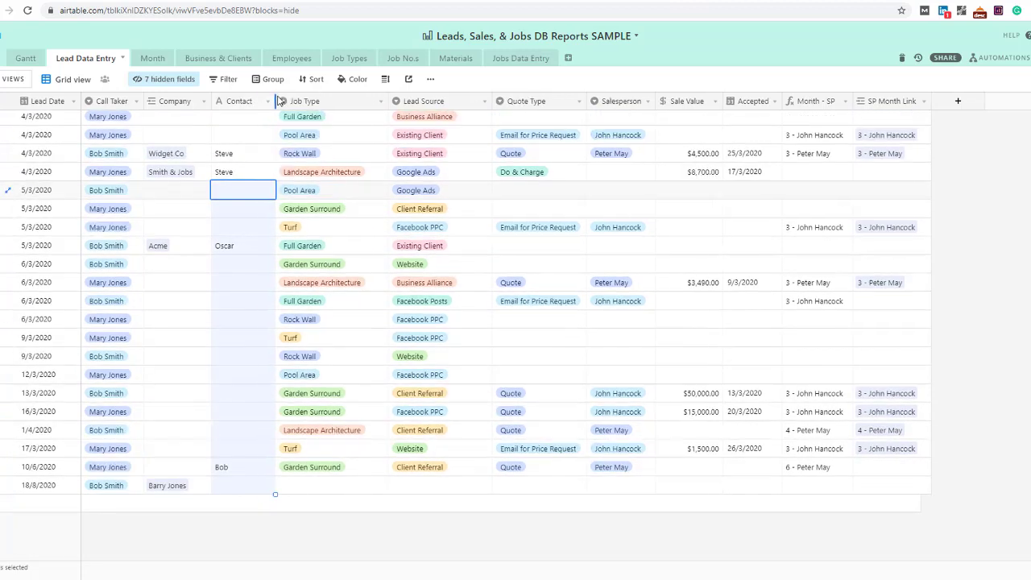
click(164, 210)
click(251, 215)
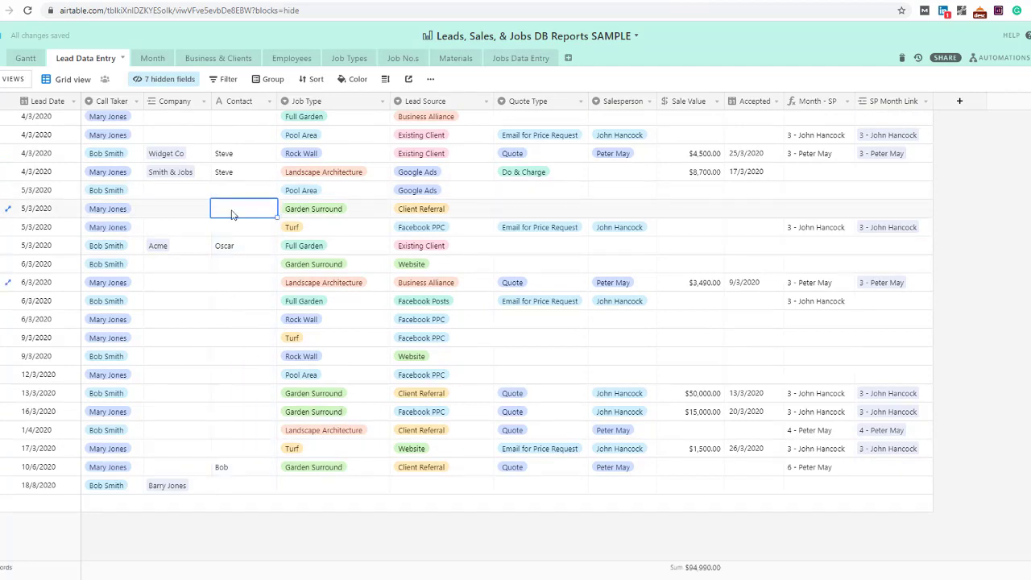
Set the 18/8/2020 lead's Job Type to Garden Surround and Lead Source to Google Ads
click(335, 487)
click(382, 486)
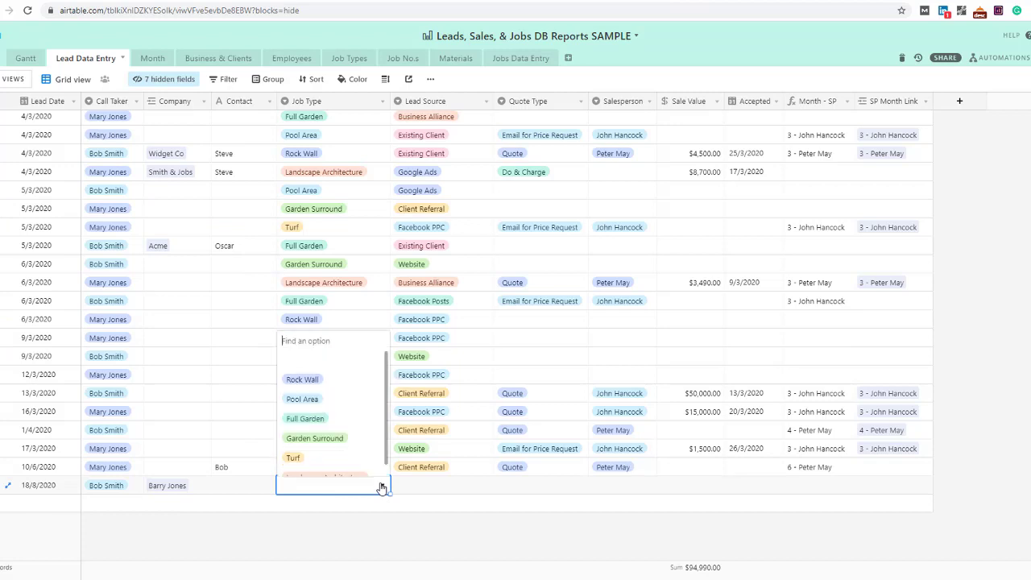
click(313, 437)
click(425, 487)
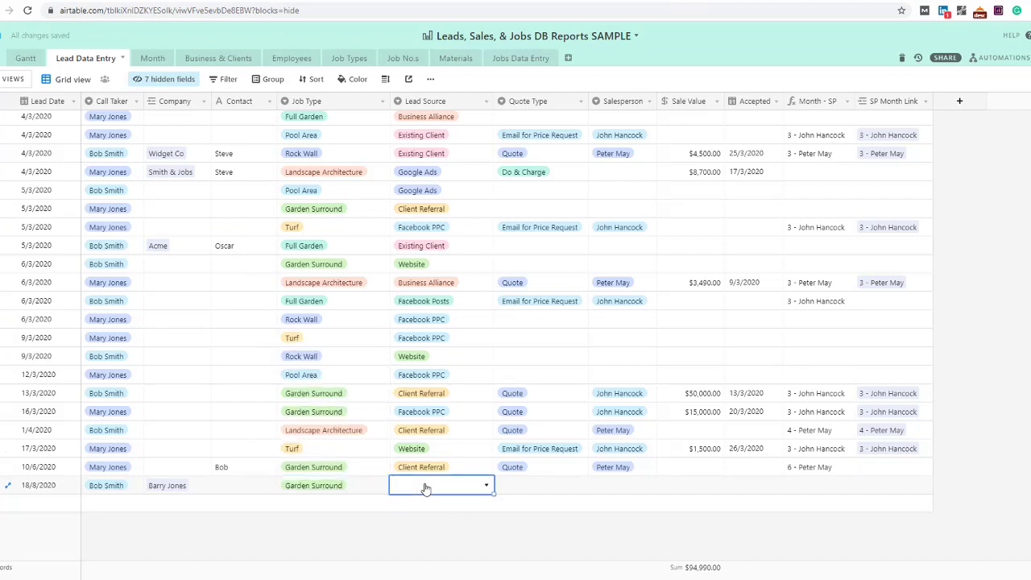
click(432, 487)
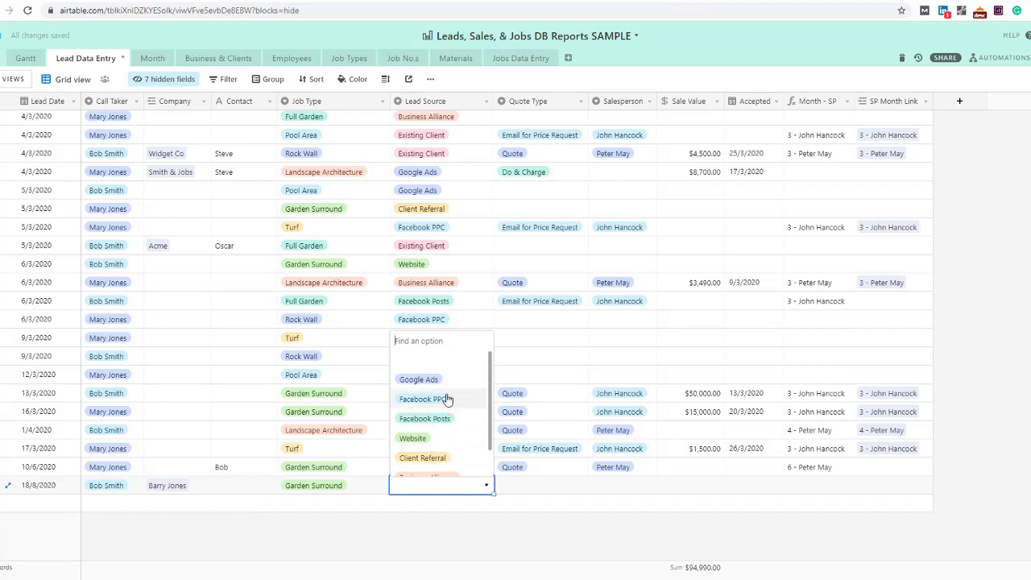
click(419, 380)
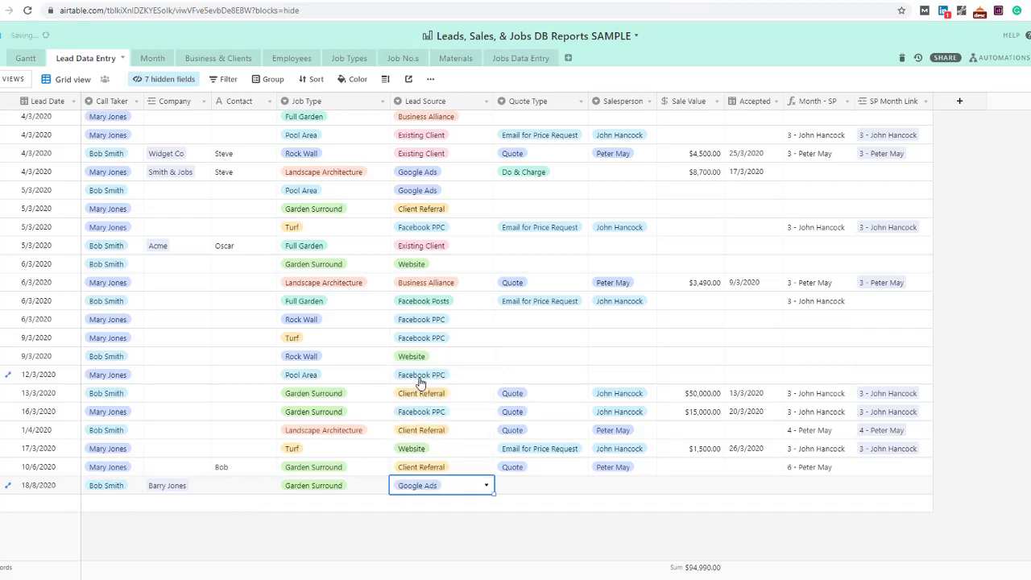
Set the lead's Quote Type to Quote and assign its salesperson
click(520, 486)
click(543, 490)
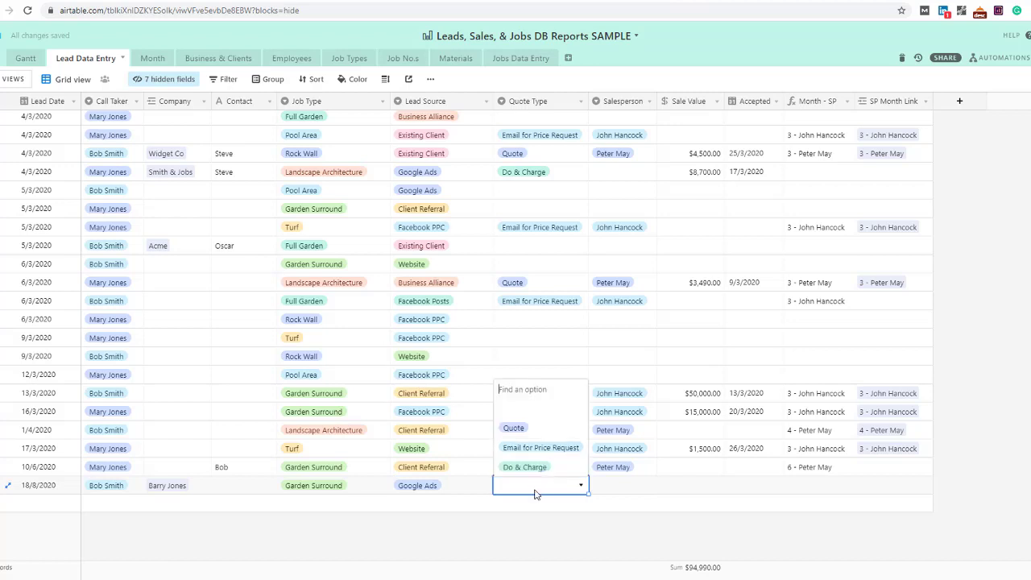
click(520, 427)
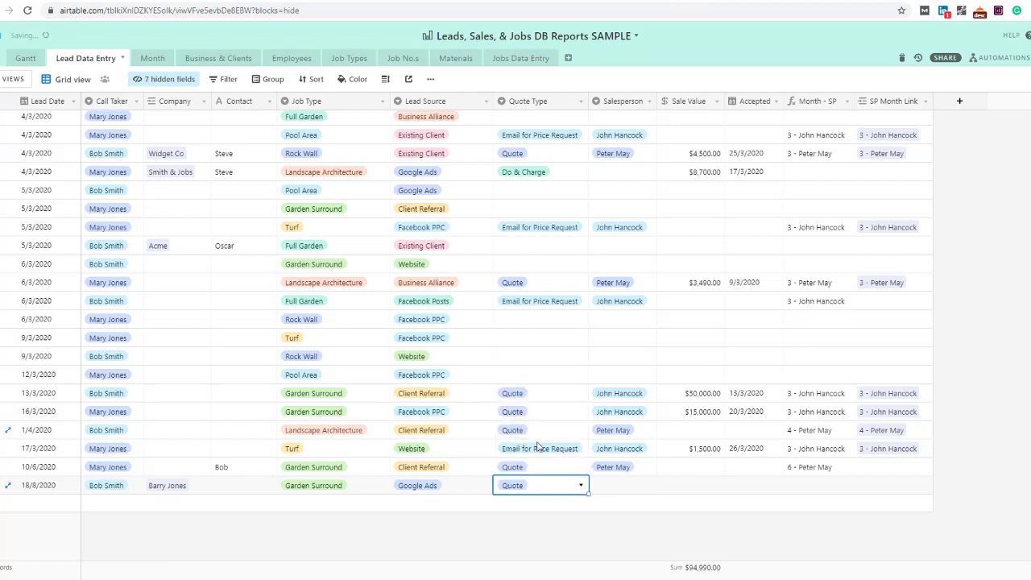
click(622, 487)
click(644, 488)
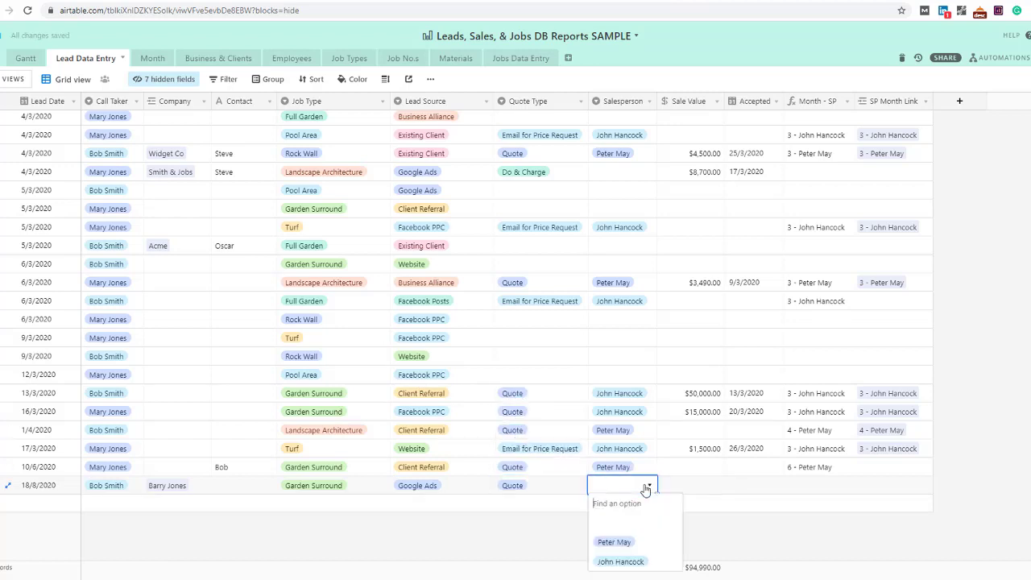
click(626, 544)
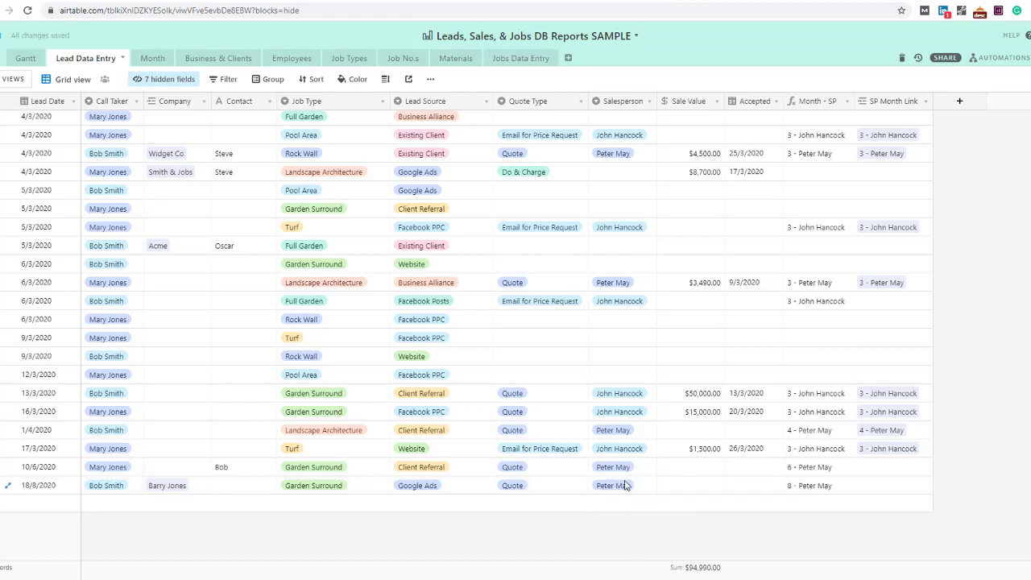
click(632, 488)
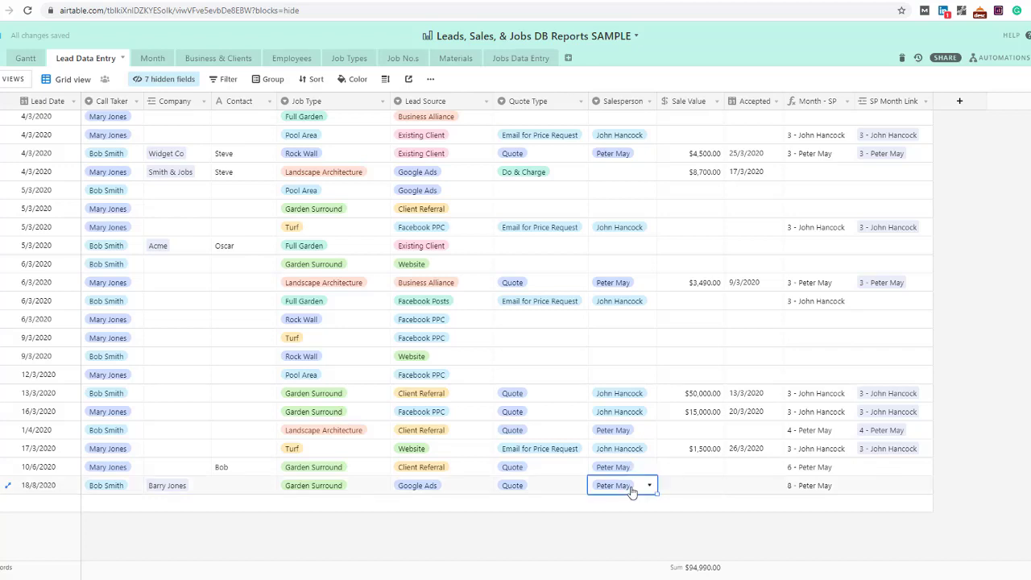
click(682, 486)
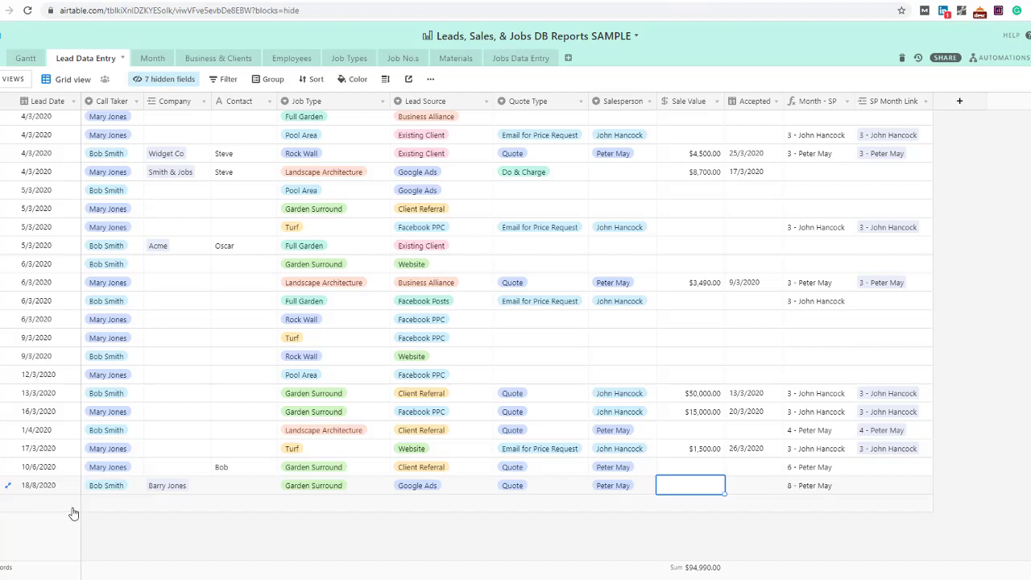
key(ctrl+Left)
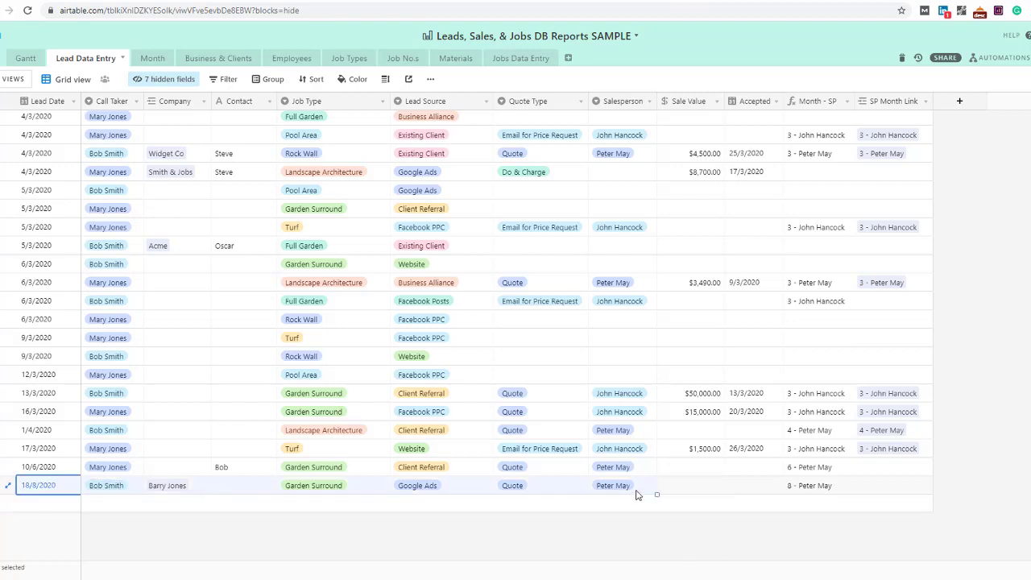
click(688, 487)
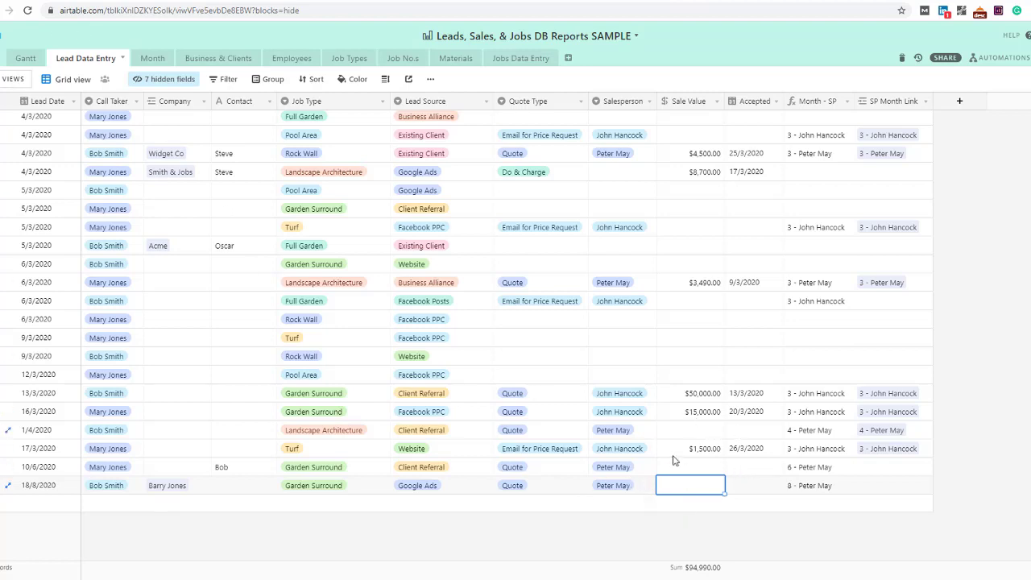
click(137, 101)
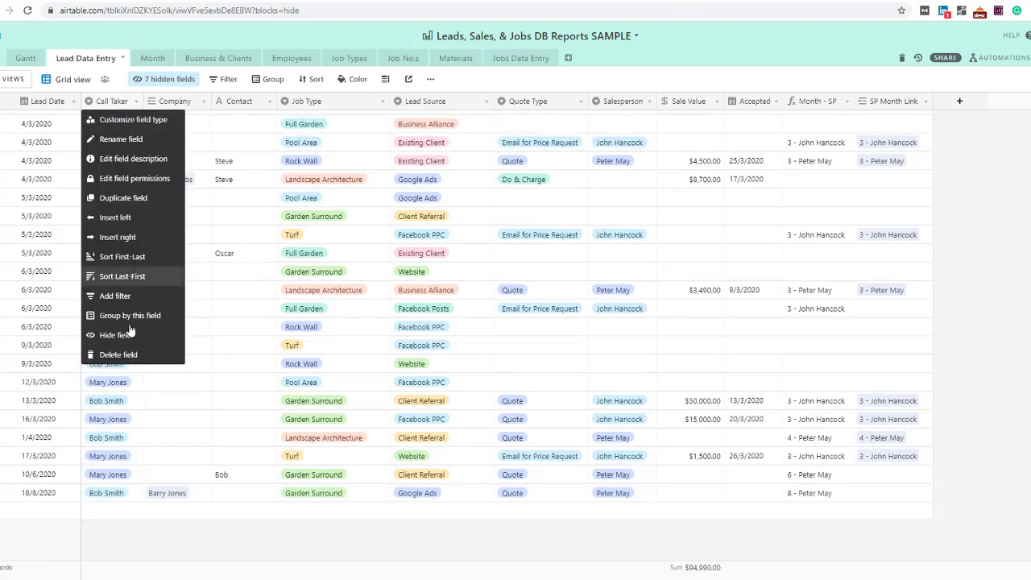
click(513, 79)
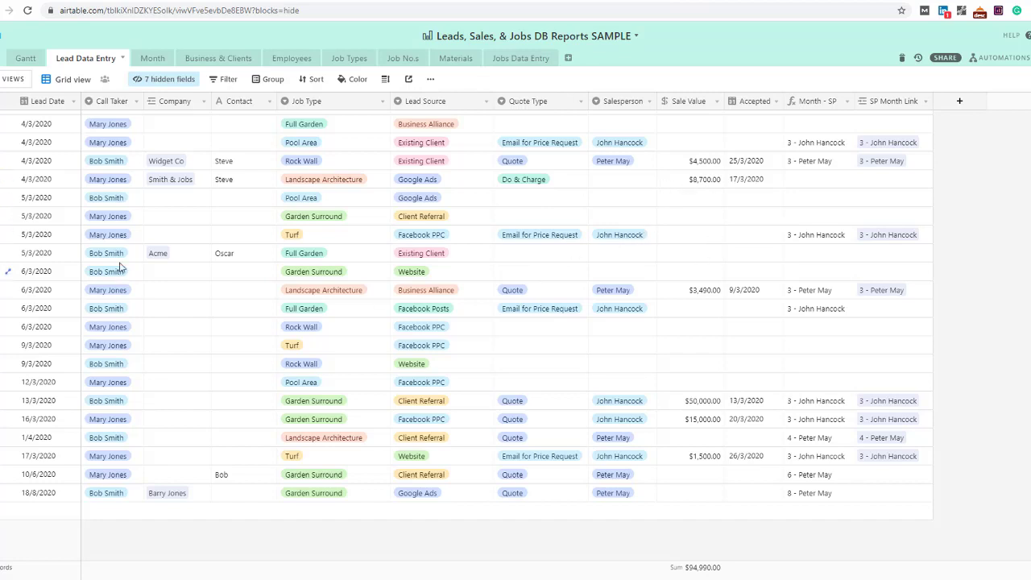
Enter 4500 as the Acme 5/3/2020 lead's Sale Value and begin its Accepted date
click(35, 256)
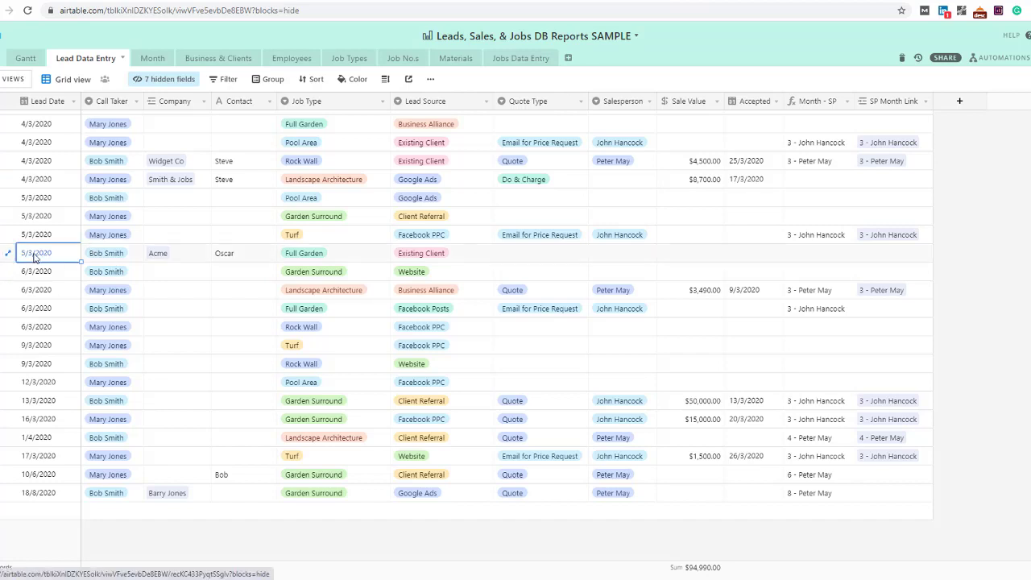
click(165, 254)
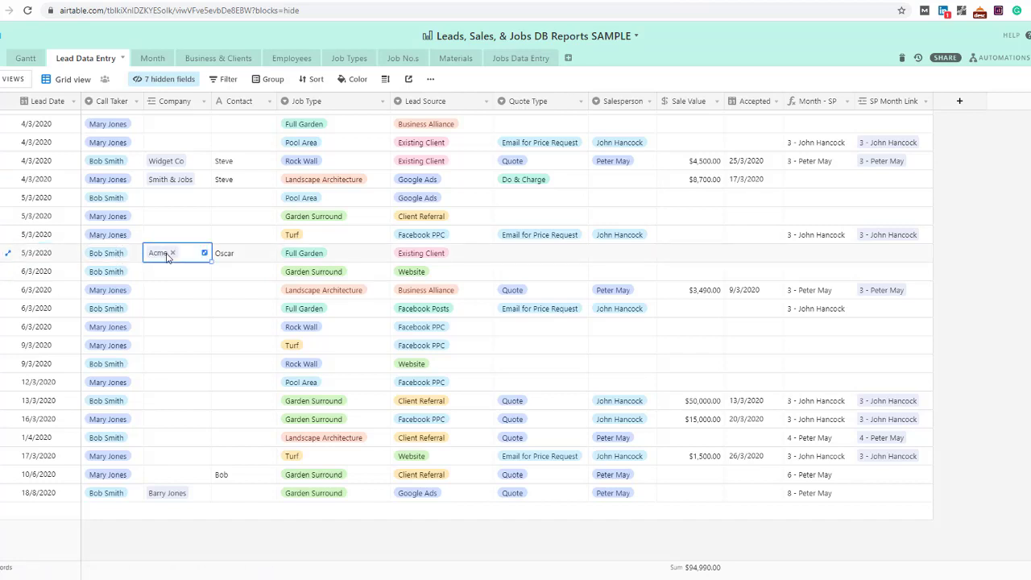
click(248, 257)
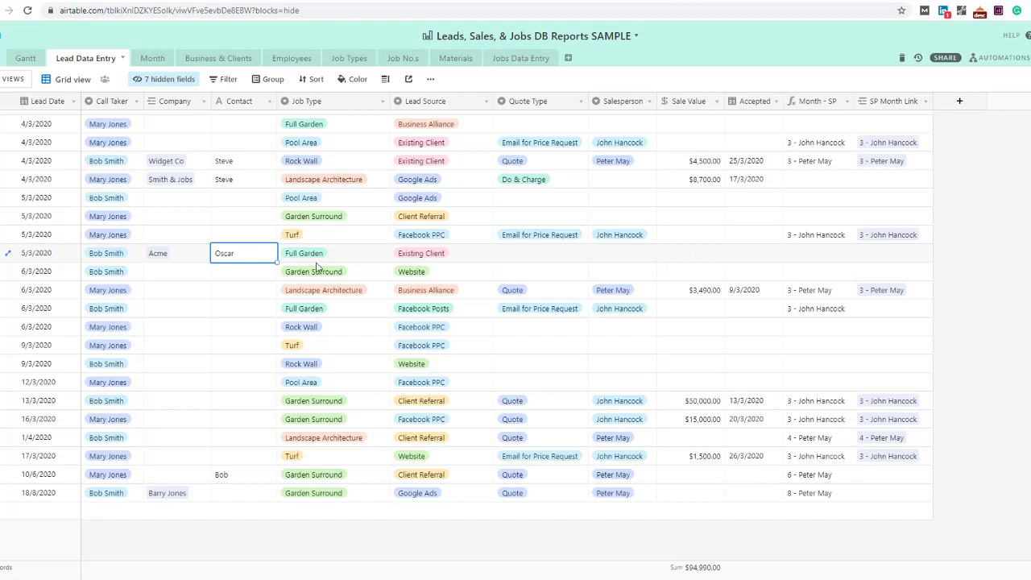
click(678, 256)
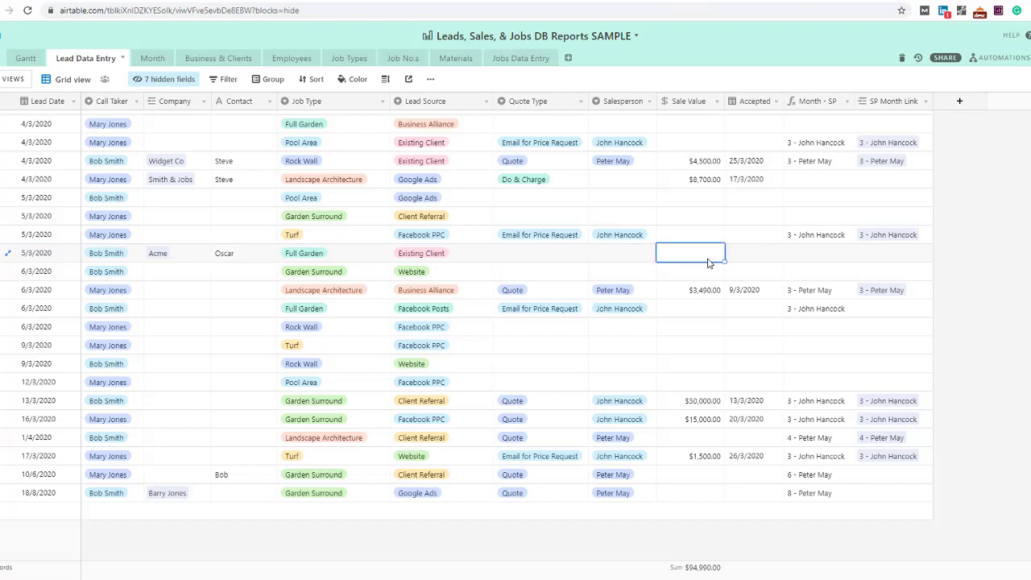
click(226, 253)
click(689, 257)
text(4500)
key(Tab)
key(Return)
Pick the 18th as the Acme accepted date, then clear it and the $4,500.00 sale value
click(775, 361)
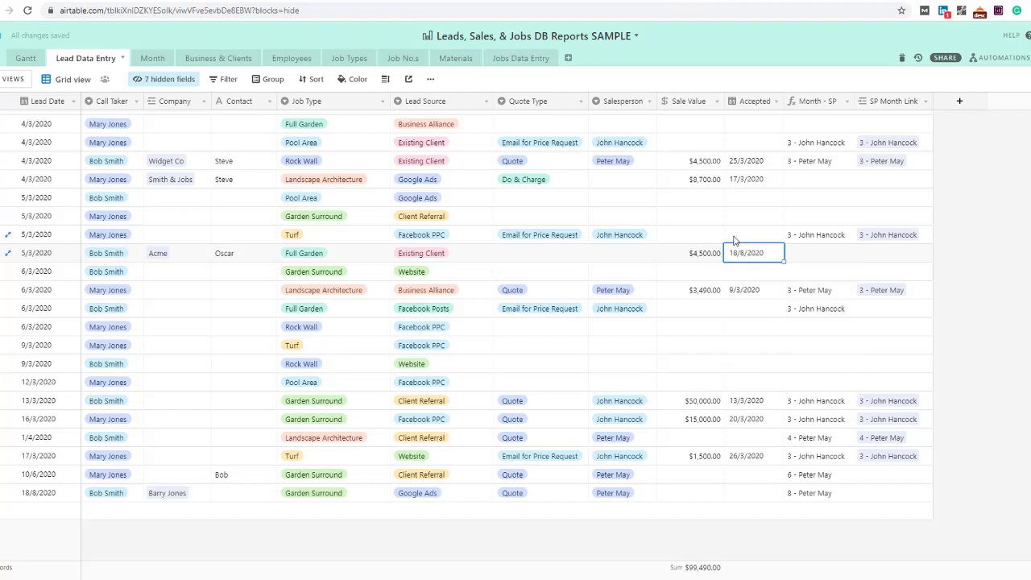
key(Delete)
key(Left)
key(Delete)
Try 18/8/2020 as the Accepted date in the row below, then clear it again
drag(691, 348, 694, 245)
click(686, 288)
key(Up)
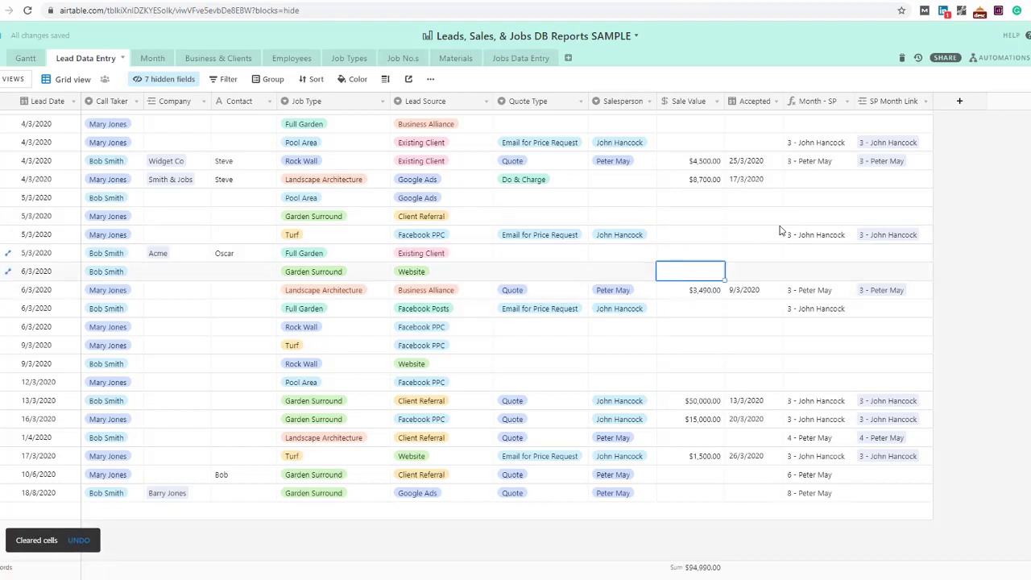
click(765, 274)
click(756, 275)
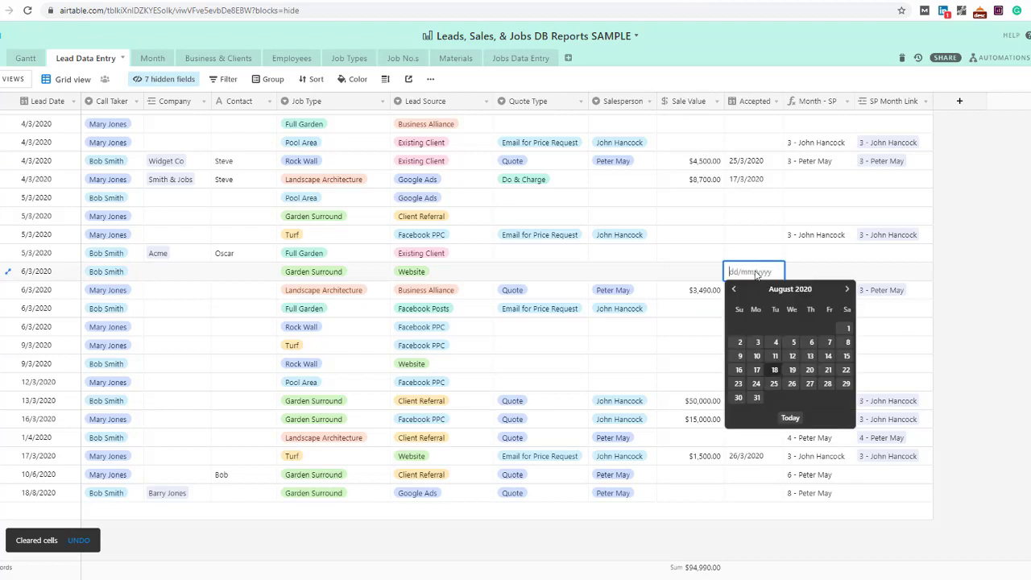
click(770, 370)
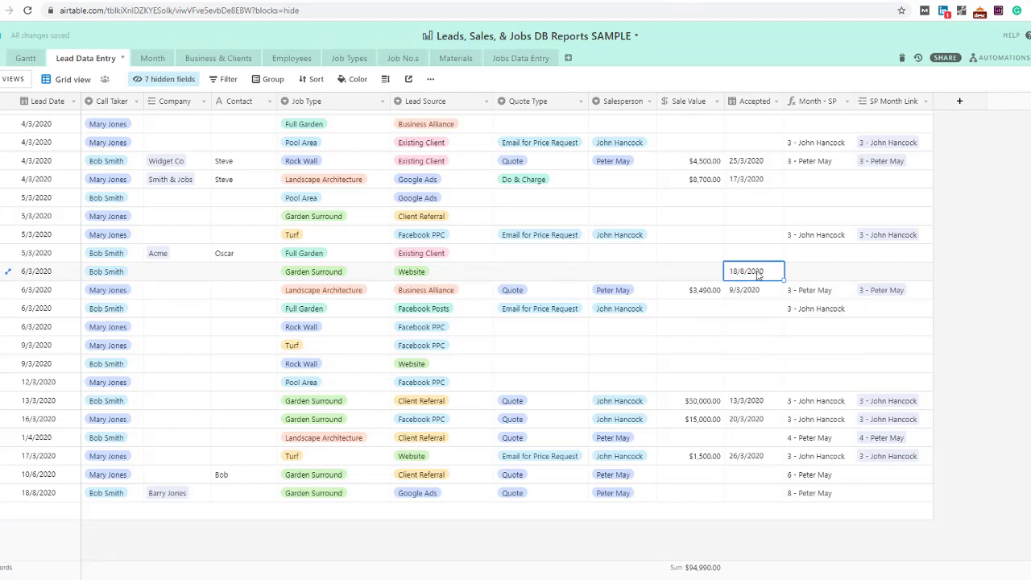
key(Delete)
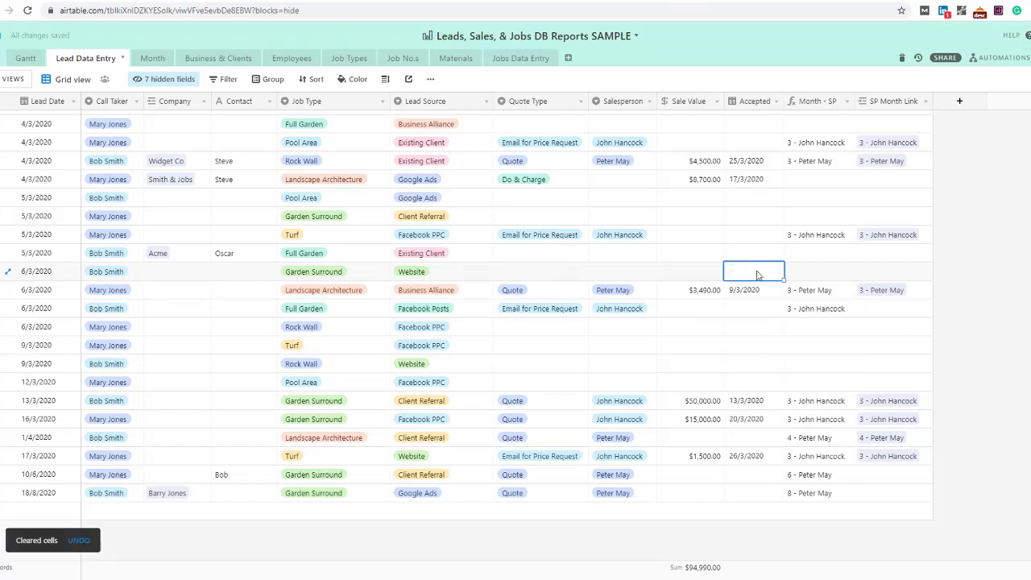
text(18)
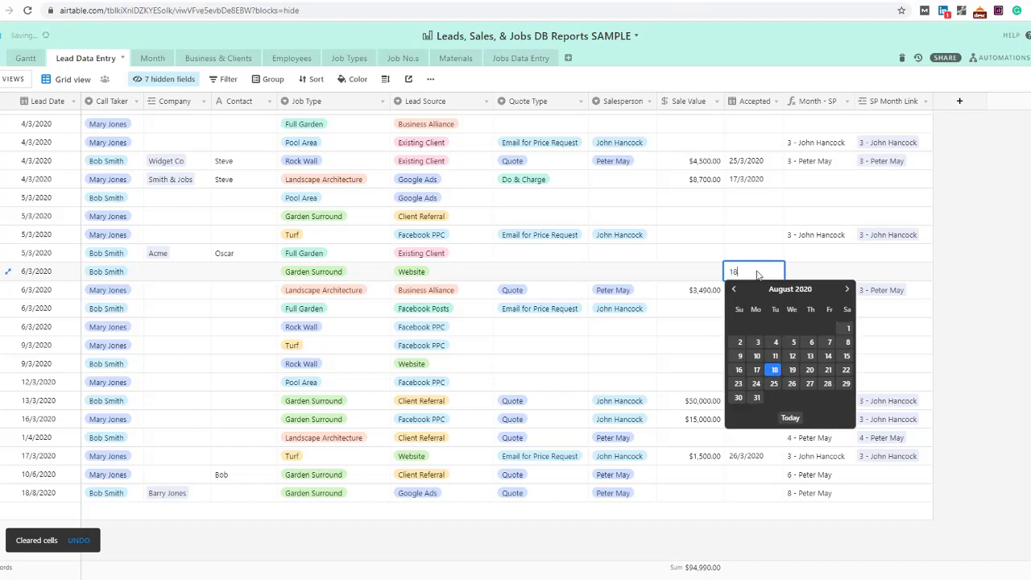
click(774, 369)
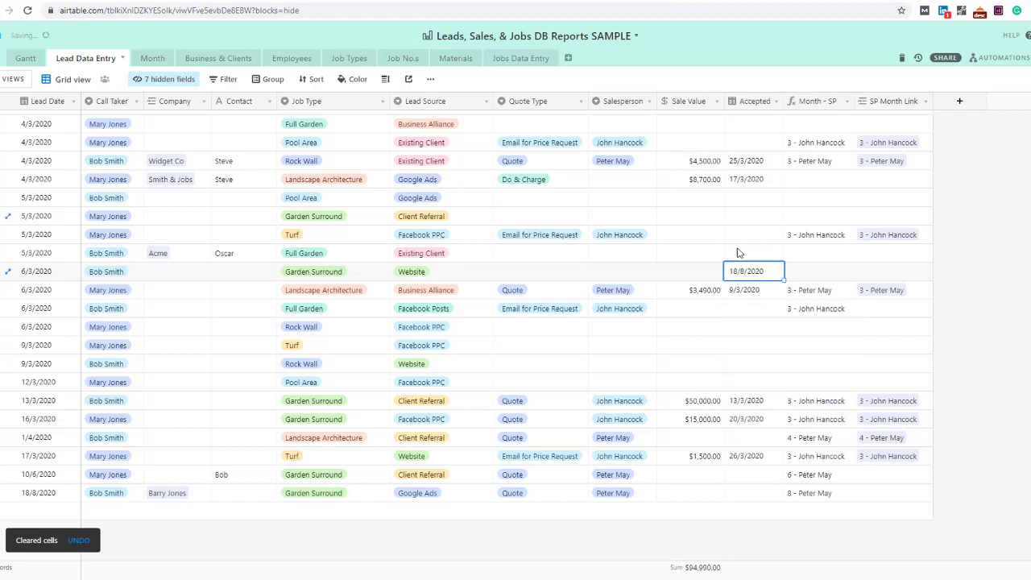
key(Delete)
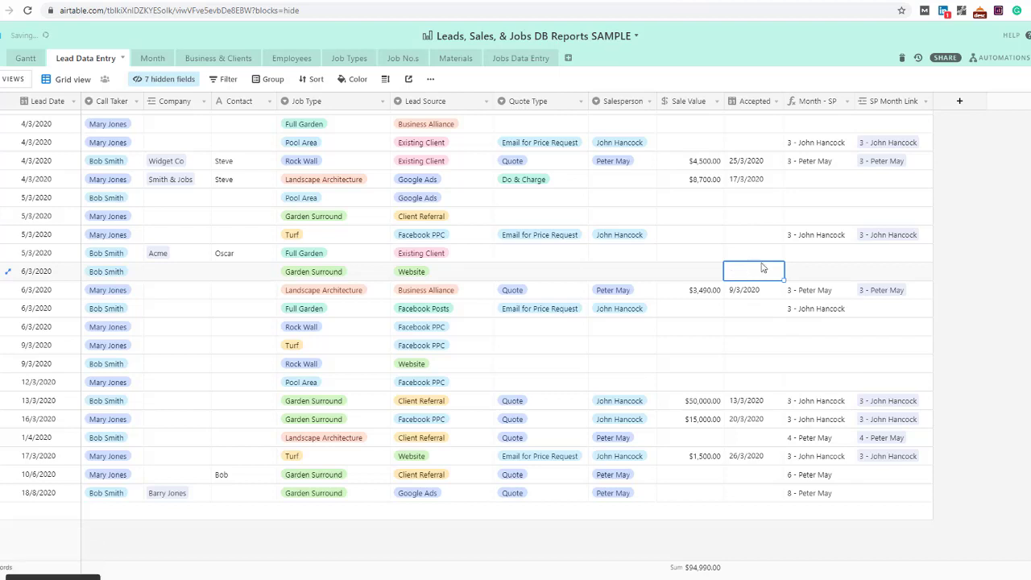
click(747, 255)
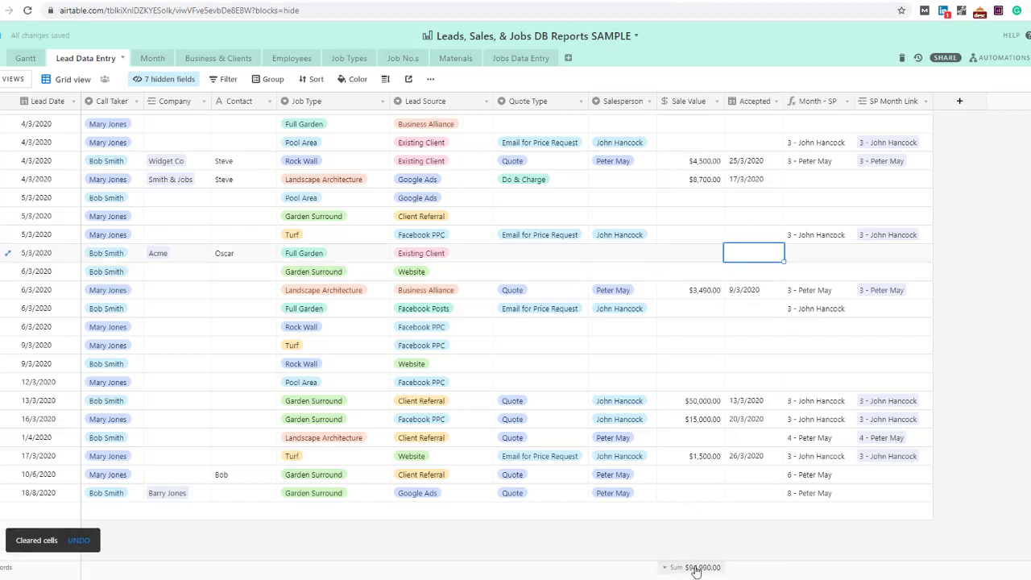
Drop the Sale Value range selection and set the Accepted column summary to percent filled
drag(689, 182, 679, 563)
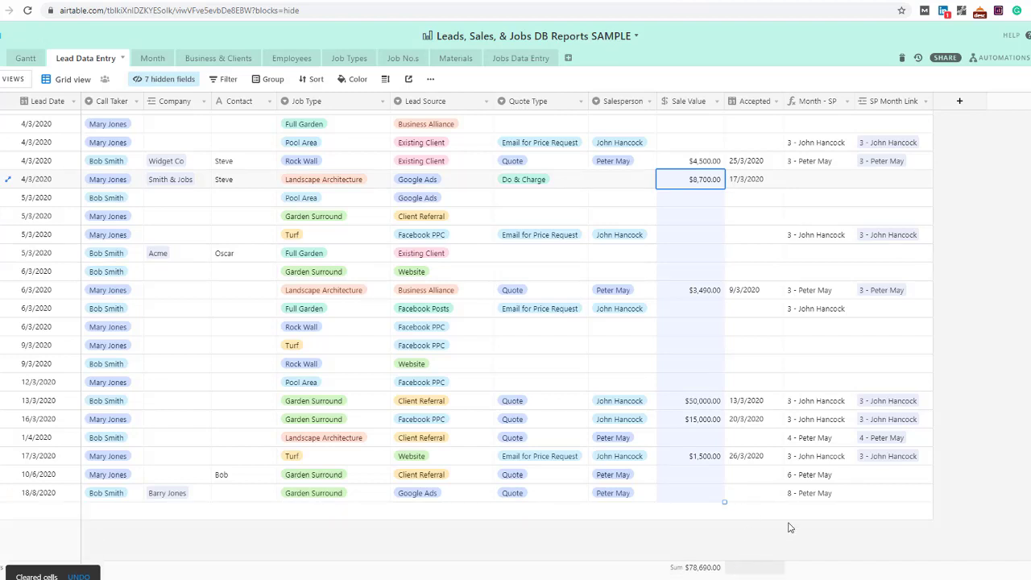
click(762, 545)
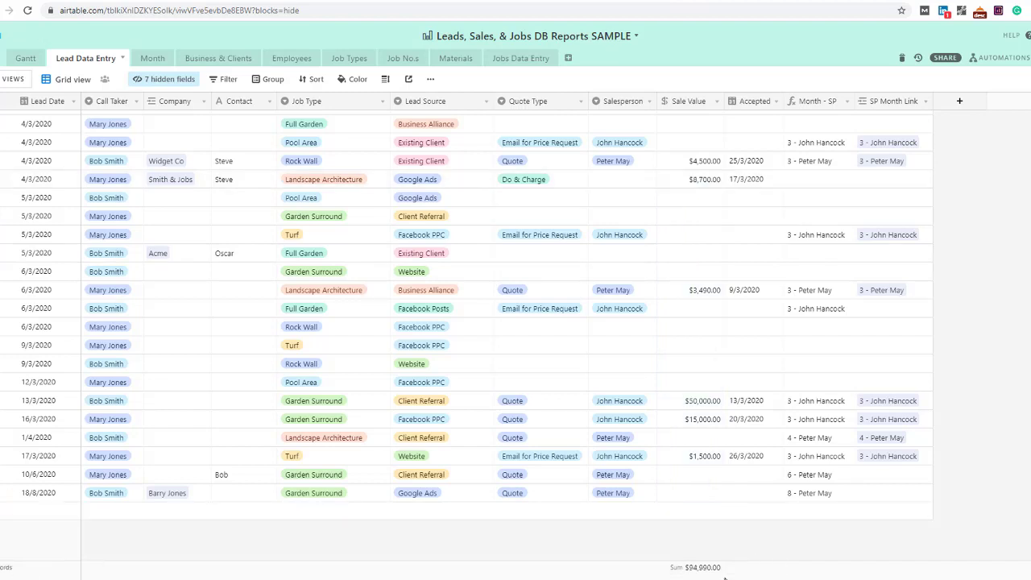
click(745, 567)
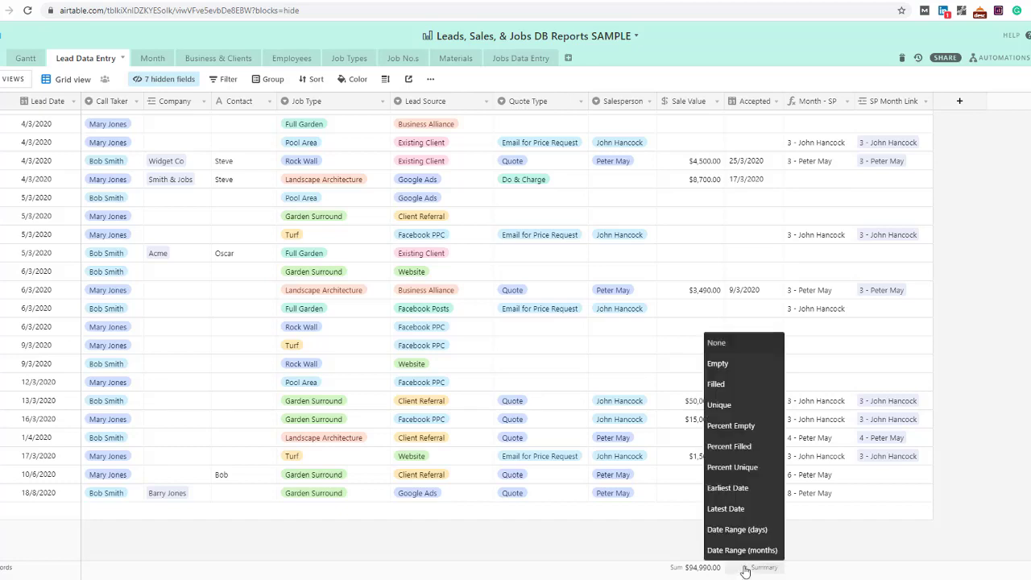
click(725, 448)
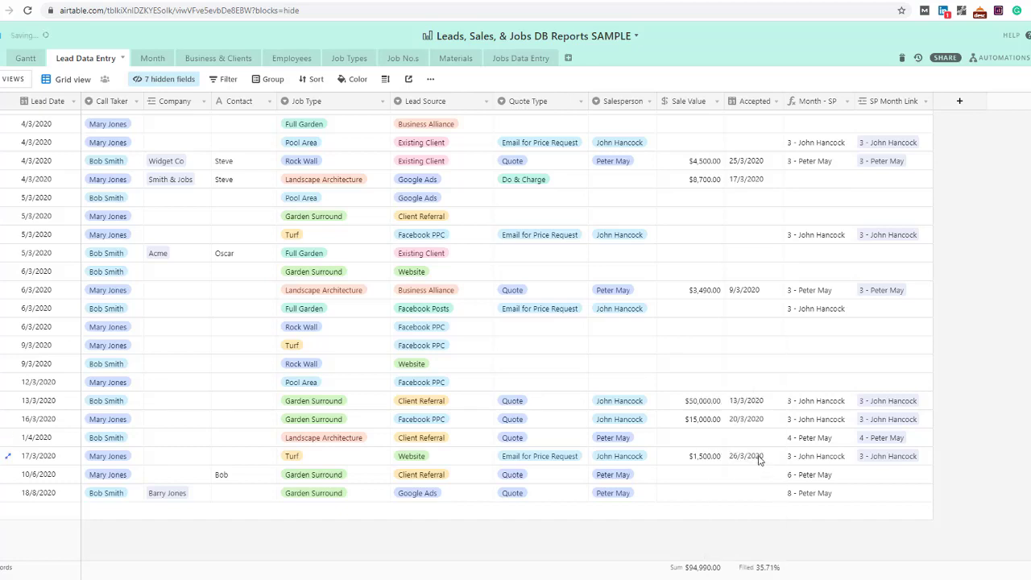
Review the Accepted dates across rows, ending at the Landscape Architecture lead's 9/3/2020 date
click(760, 459)
click(757, 422)
click(756, 389)
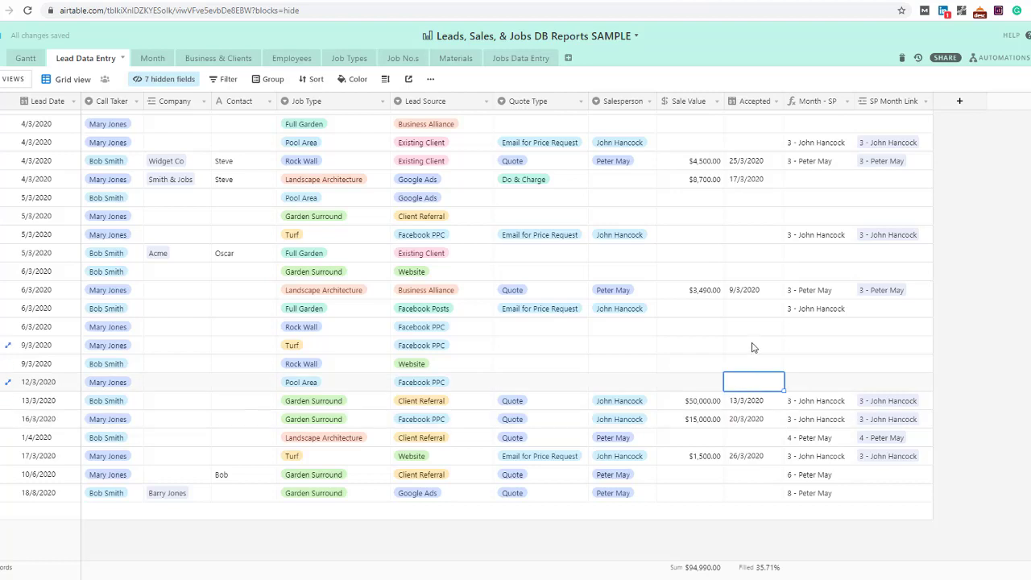
key(Up)
key(Up)
key(Up)
key(Up)
key(Up)
key(Up)
key(Up)
key(Up)
key(Up)
key(Up)
key(Up)
key(Up)
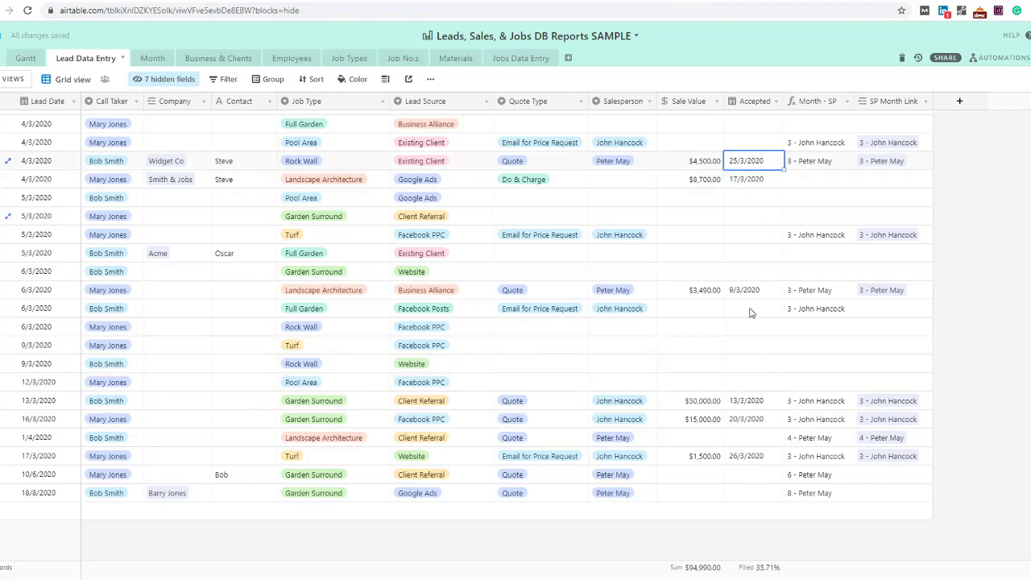
click(742, 343)
click(756, 441)
click(738, 403)
click(761, 384)
click(765, 238)
click(753, 327)
click(760, 367)
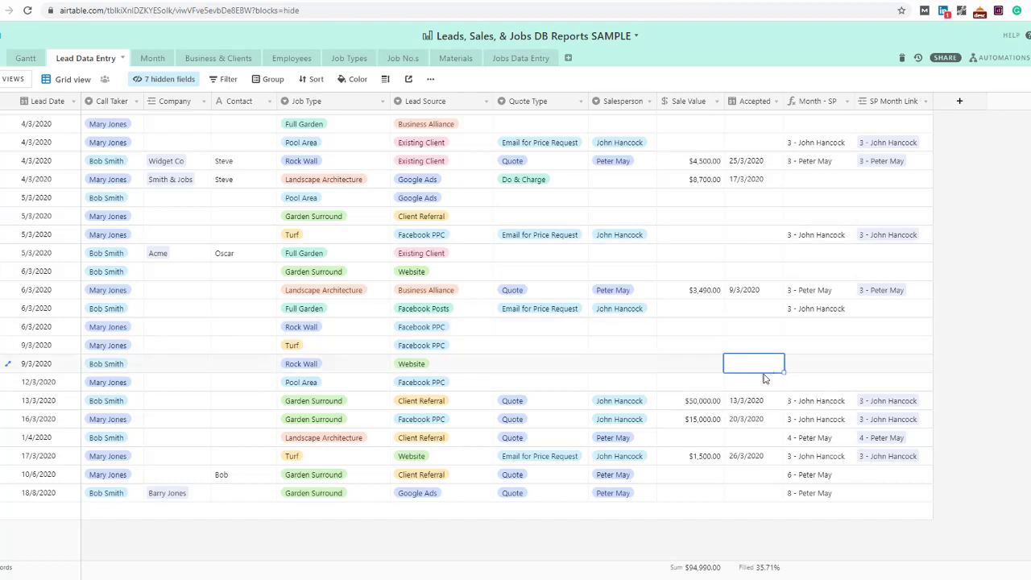
click(762, 443)
click(762, 399)
click(766, 292)
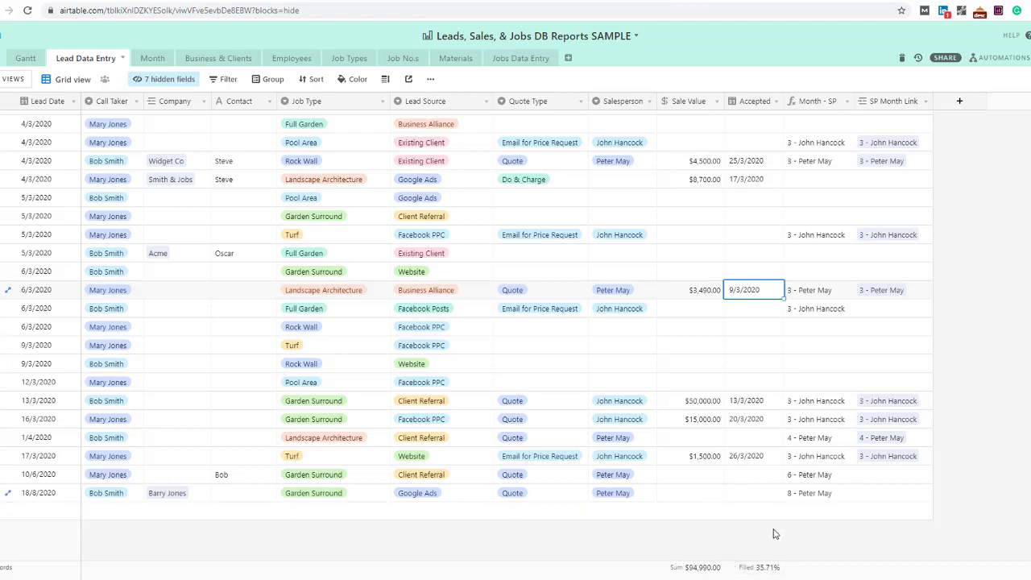
click(743, 271)
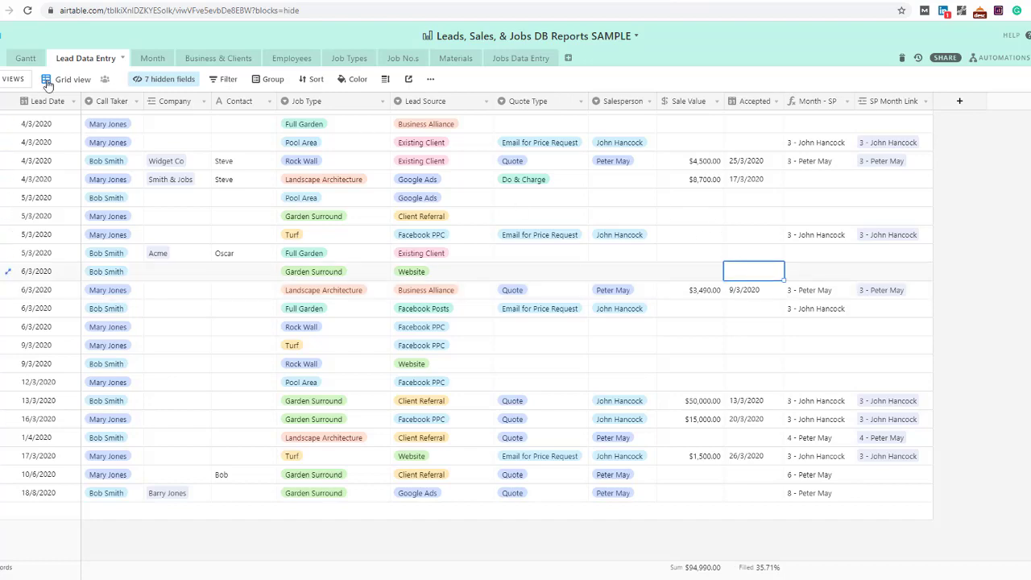
Switch to the Leads by Week view and collapse all weekly groups, spot-checking weeks 24 and 14
click(11, 81)
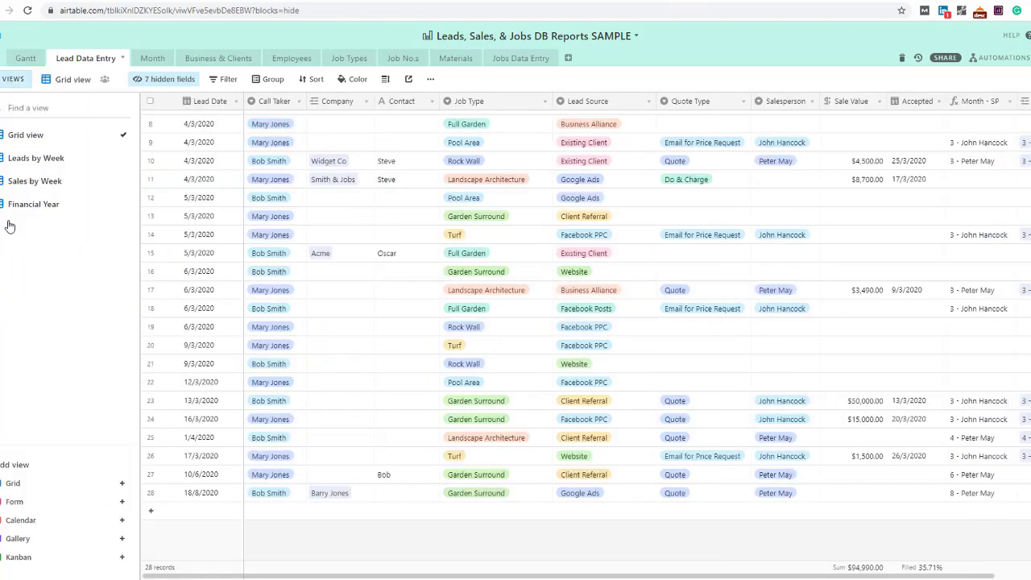
click(34, 159)
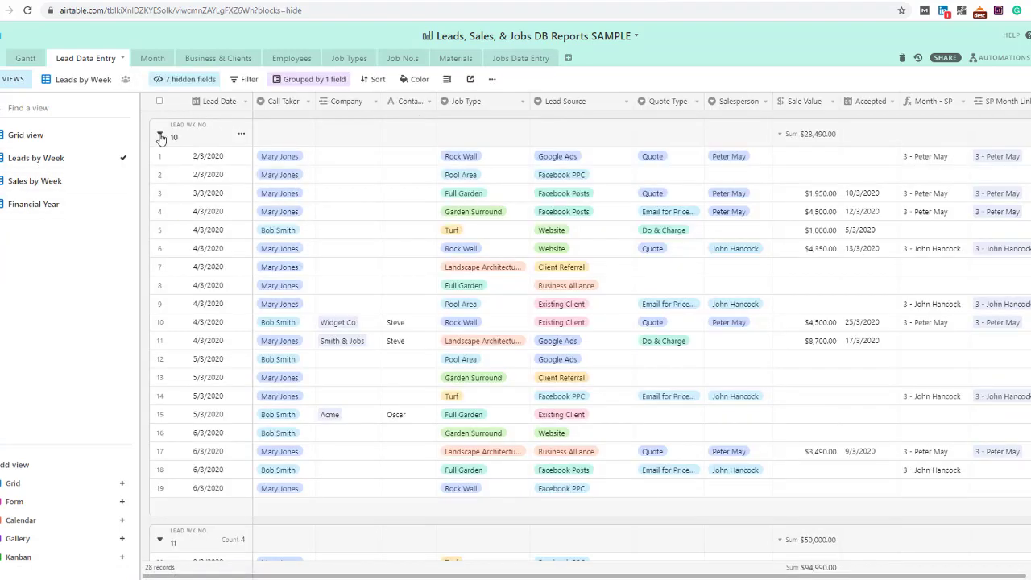
right_click(165, 139)
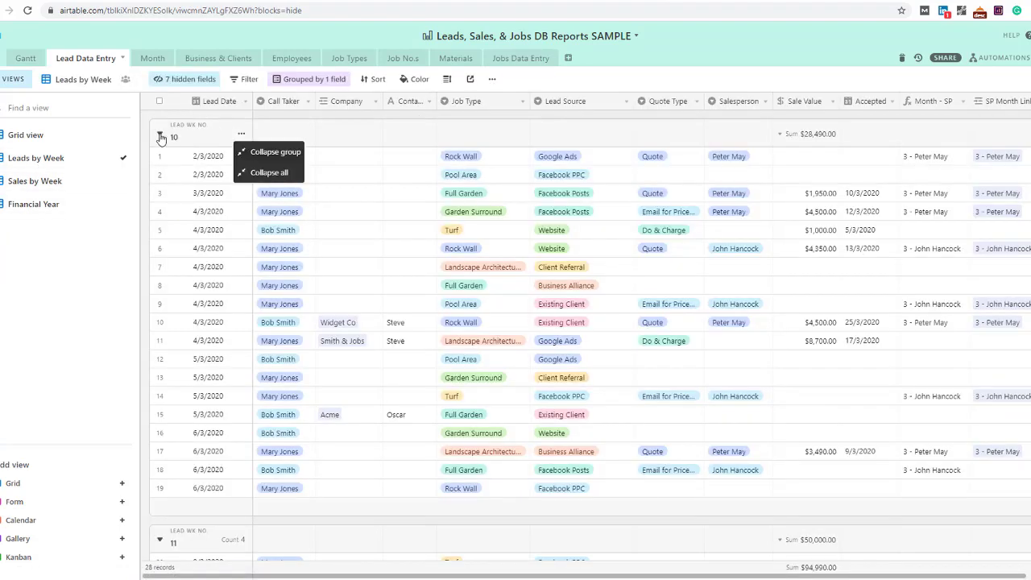
click(270, 175)
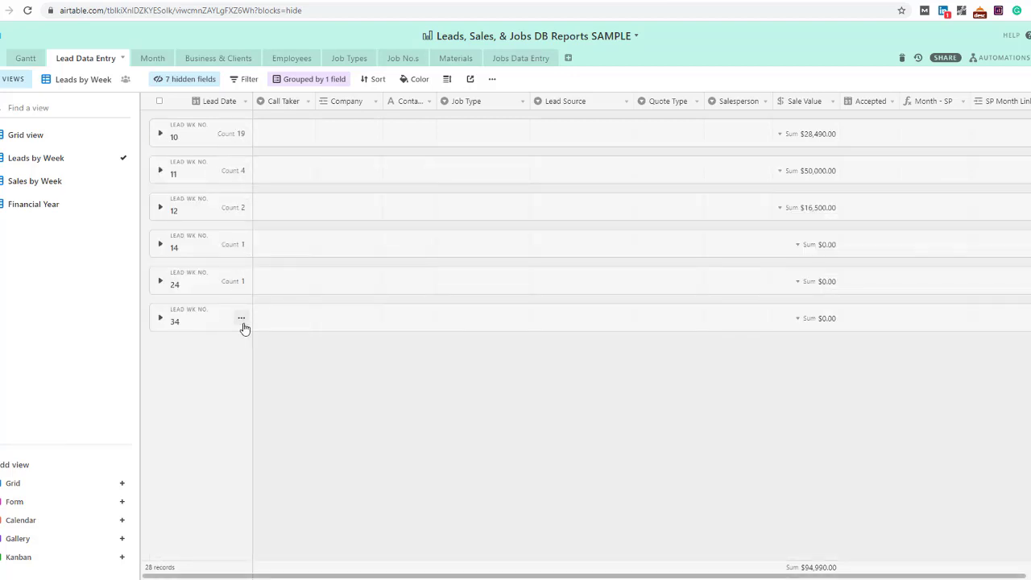
click(160, 284)
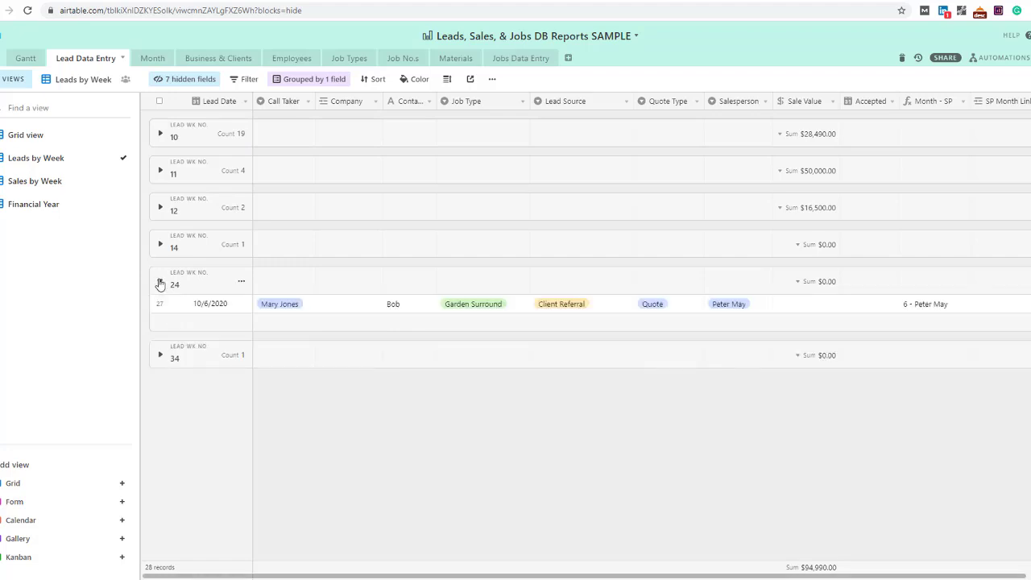
click(160, 283)
click(160, 244)
click(160, 244)
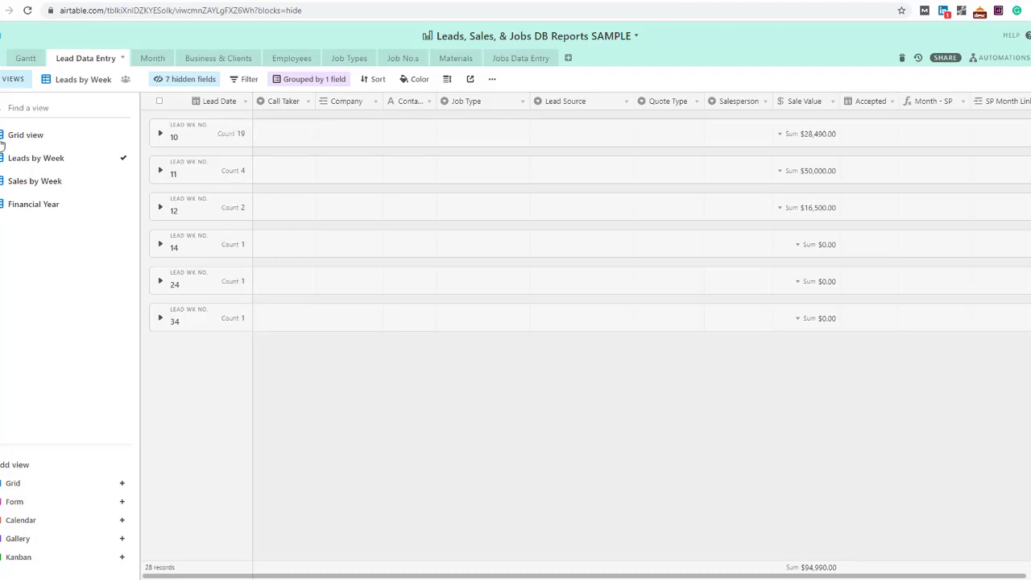
click(9, 187)
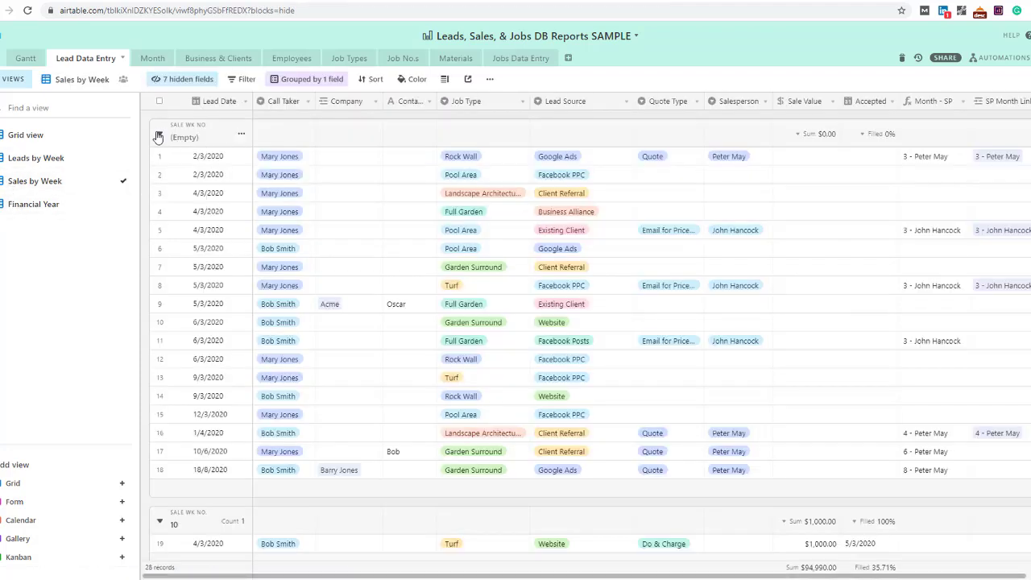
click(241, 134)
click(249, 171)
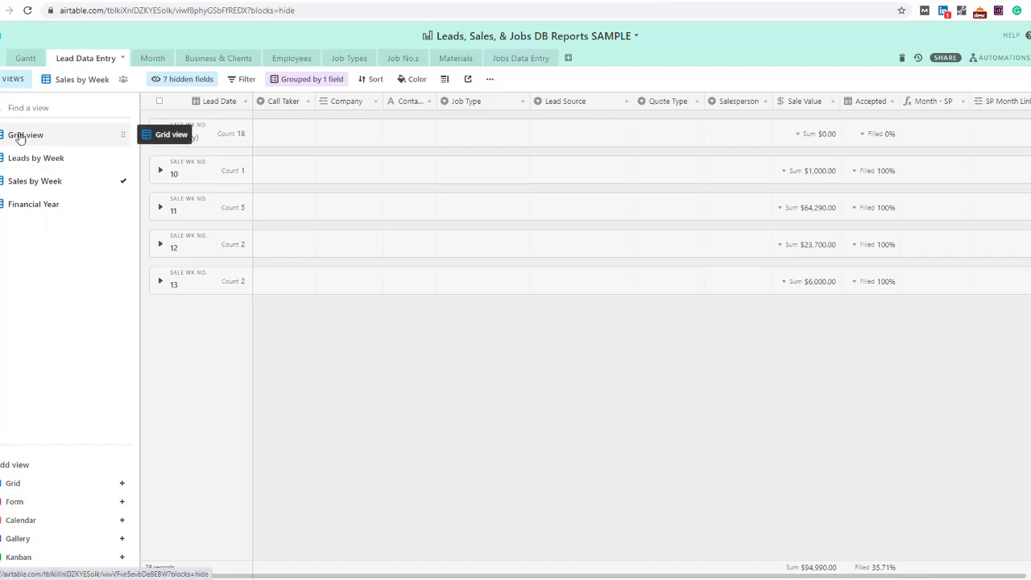
click(29, 158)
click(29, 185)
click(29, 164)
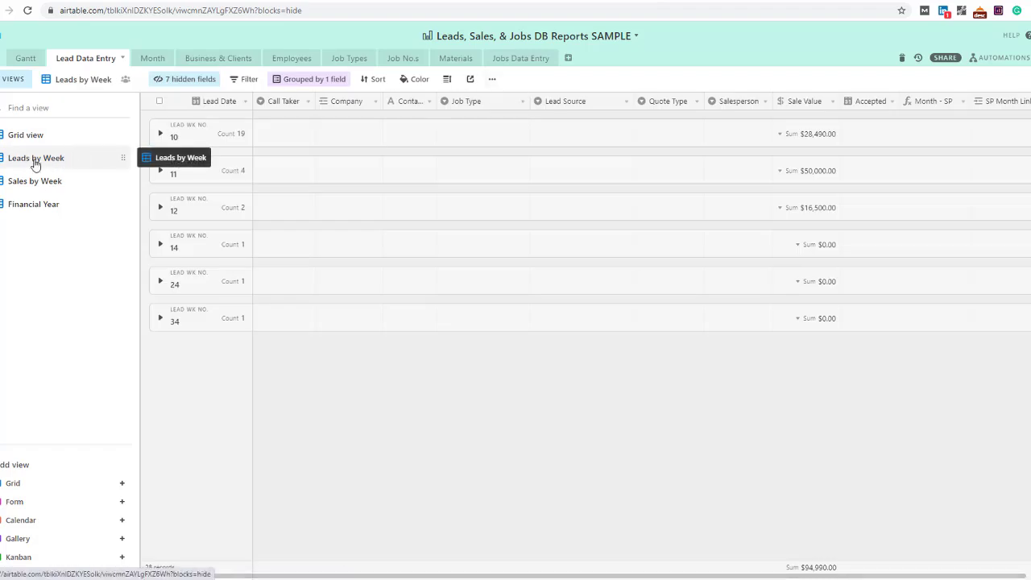
Duplicate the Leads by Week view and rename it 'Leads by Week and Lead Source'
click(493, 79)
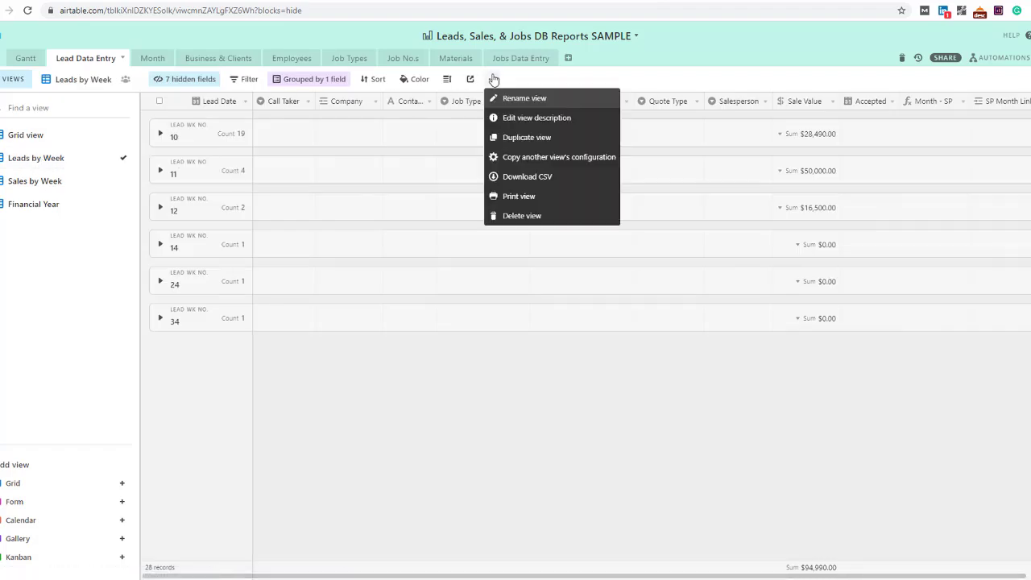
click(527, 138)
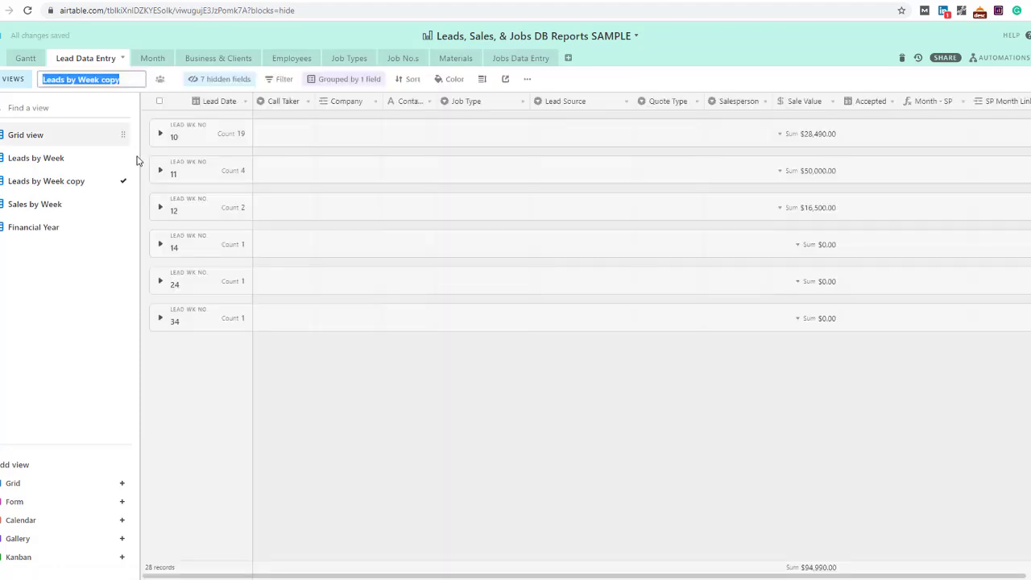
click(101, 79)
double_click(102, 79)
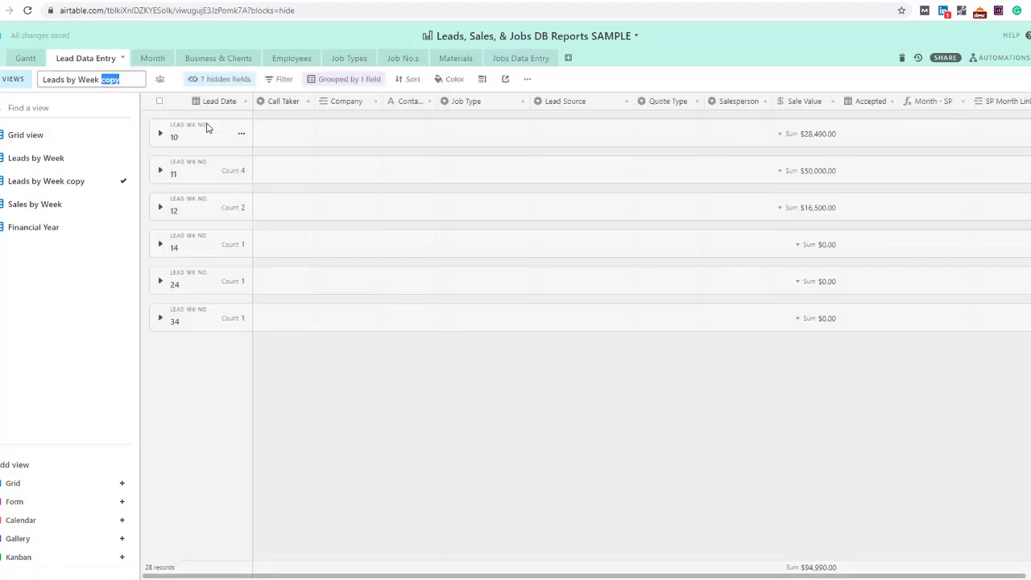
text(and Lead Source)
key(Return)
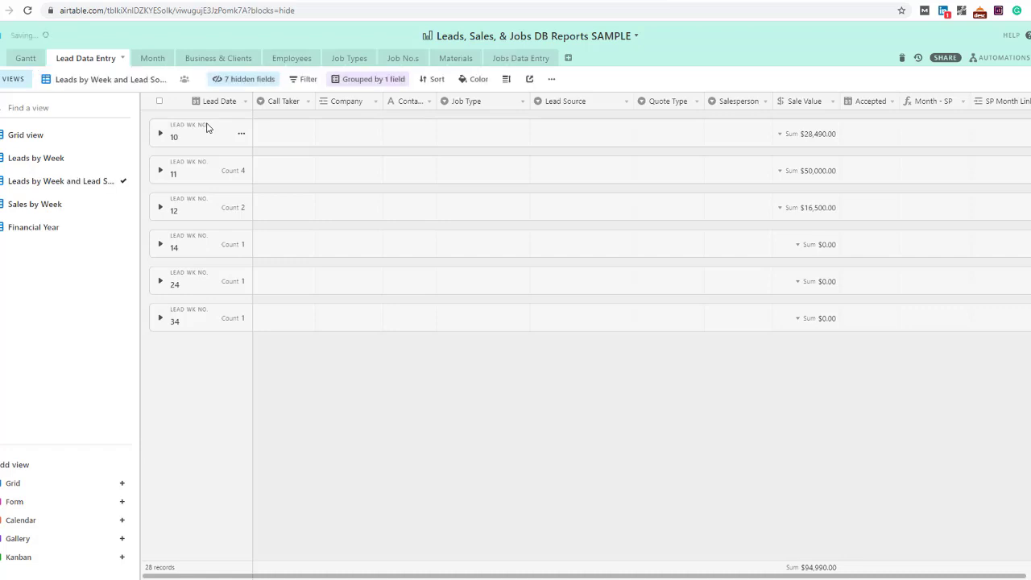
Add Lead Source as a second grouping under lead week
click(362, 80)
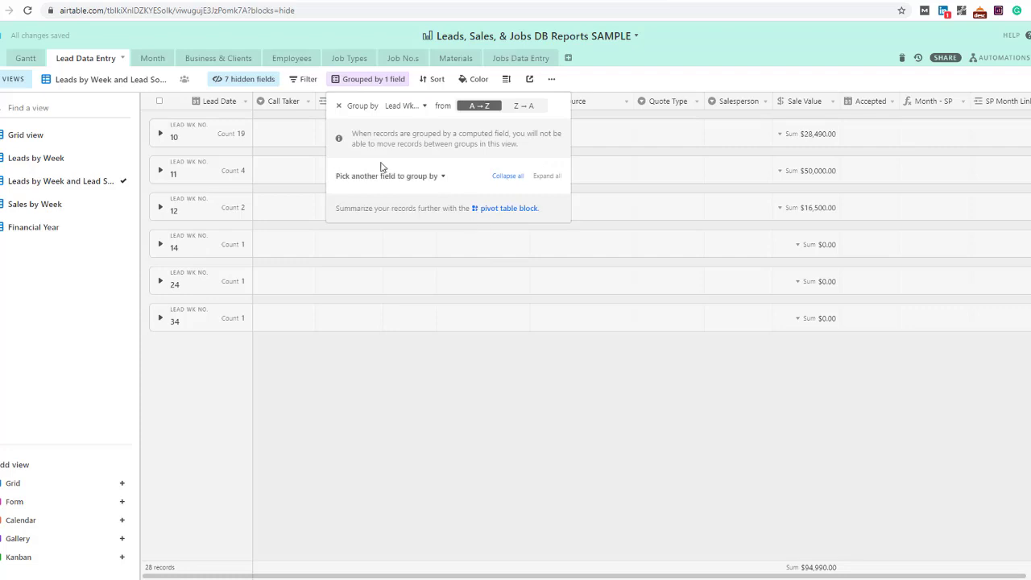
click(419, 176)
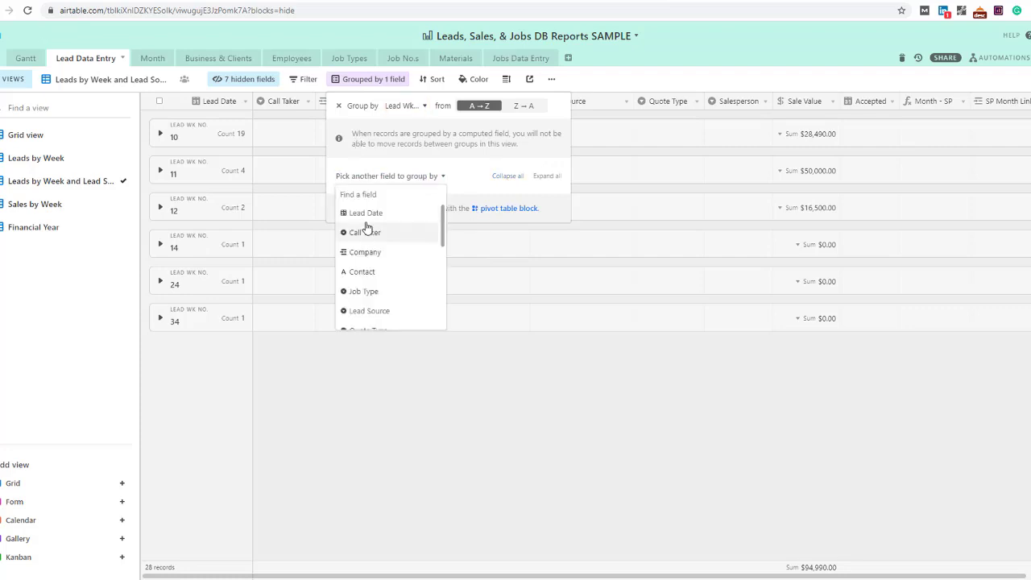
click(373, 312)
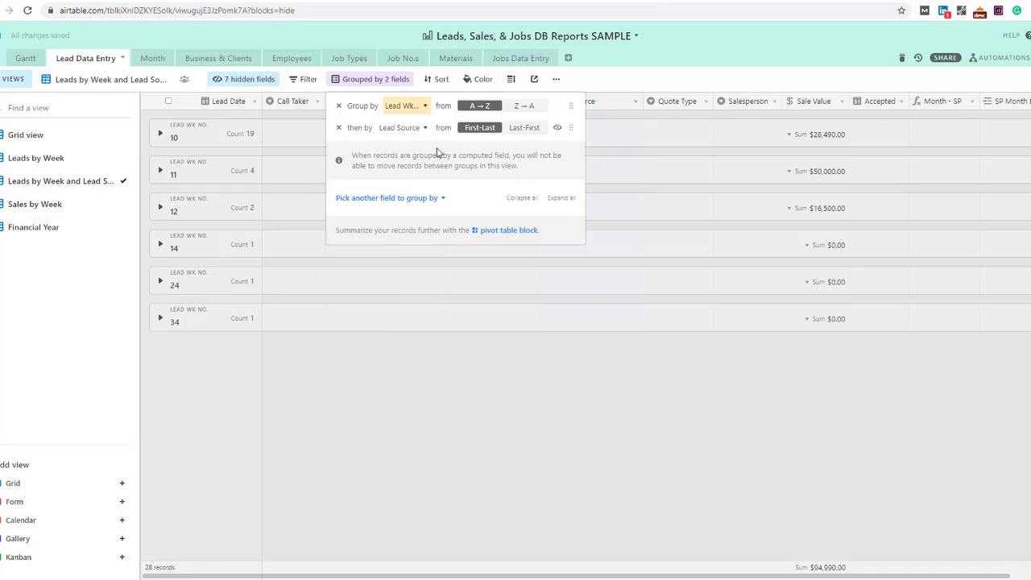
click(643, 79)
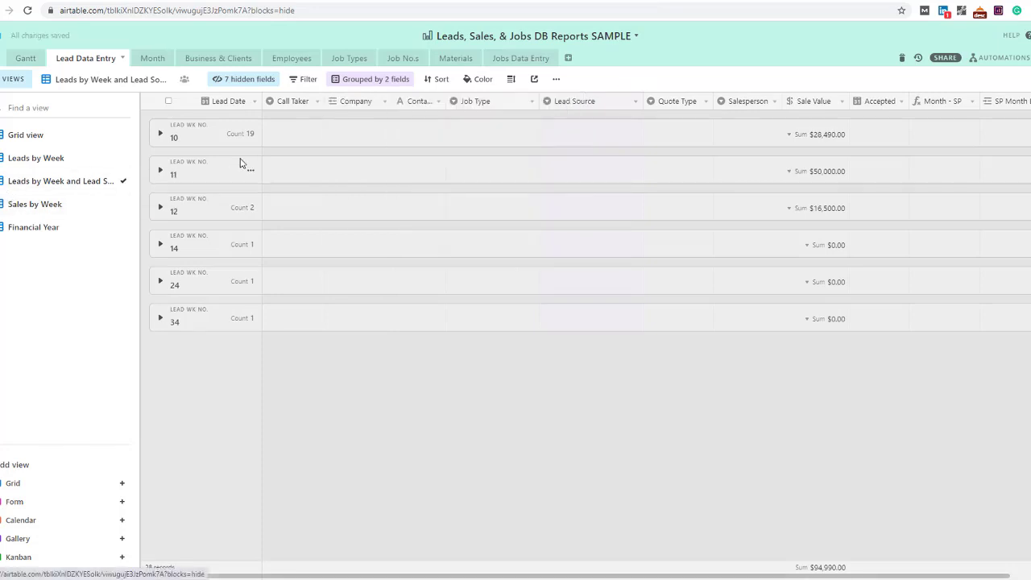
Inspect weeks 11, 12 and 14, then move Lead Source above Lead Wk No. in the grouping
click(160, 171)
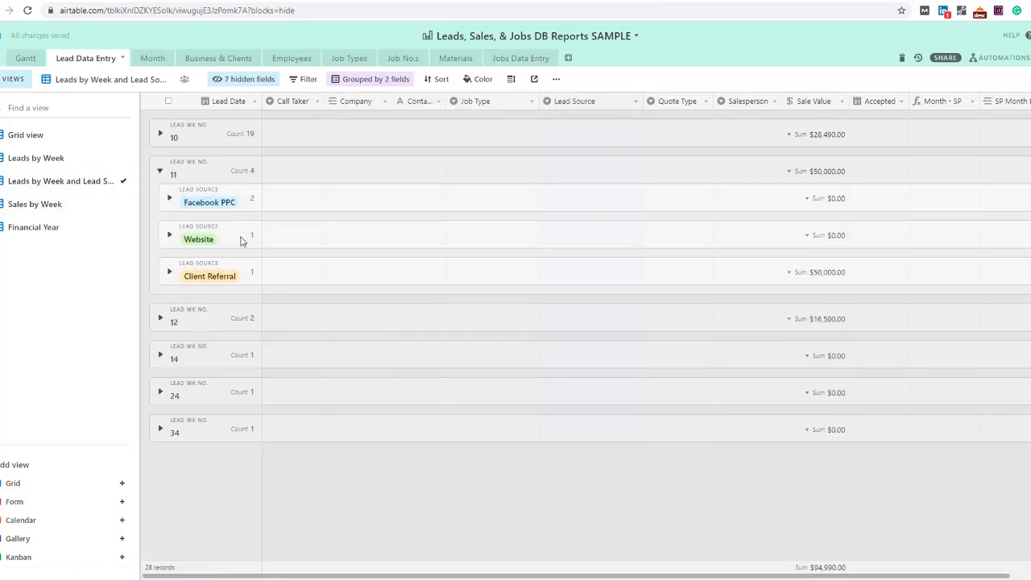
click(159, 319)
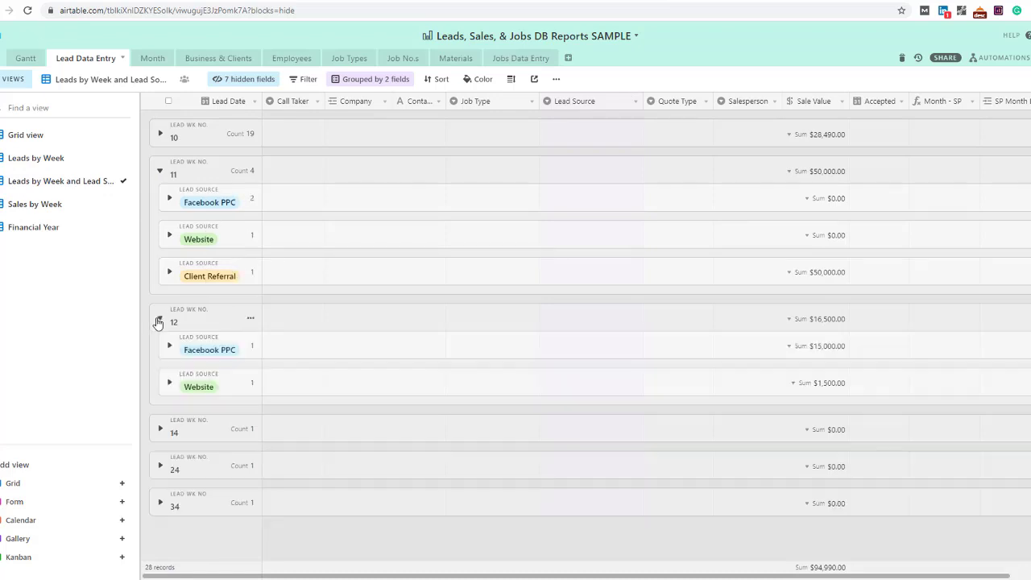
click(161, 430)
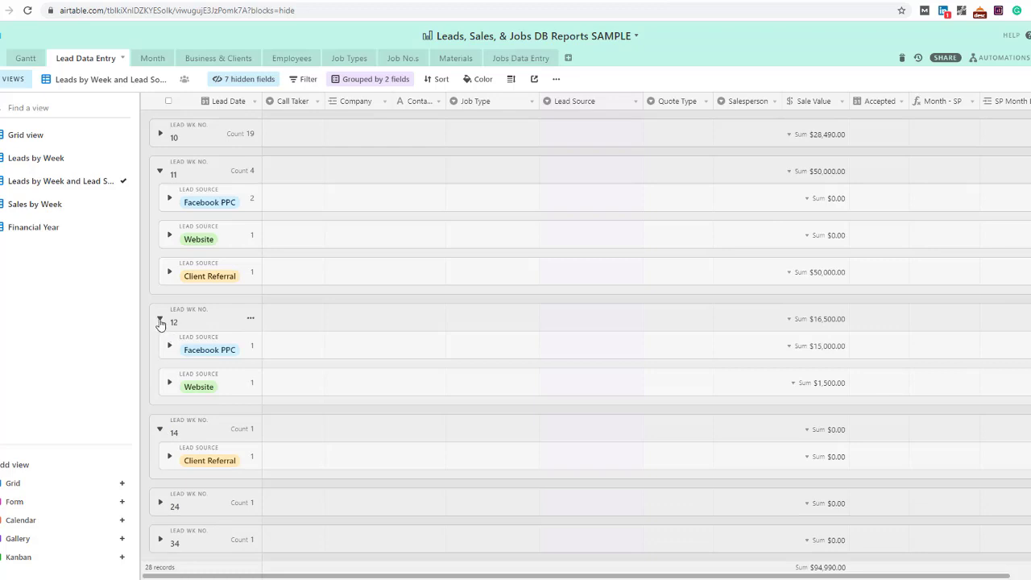
click(160, 322)
click(160, 355)
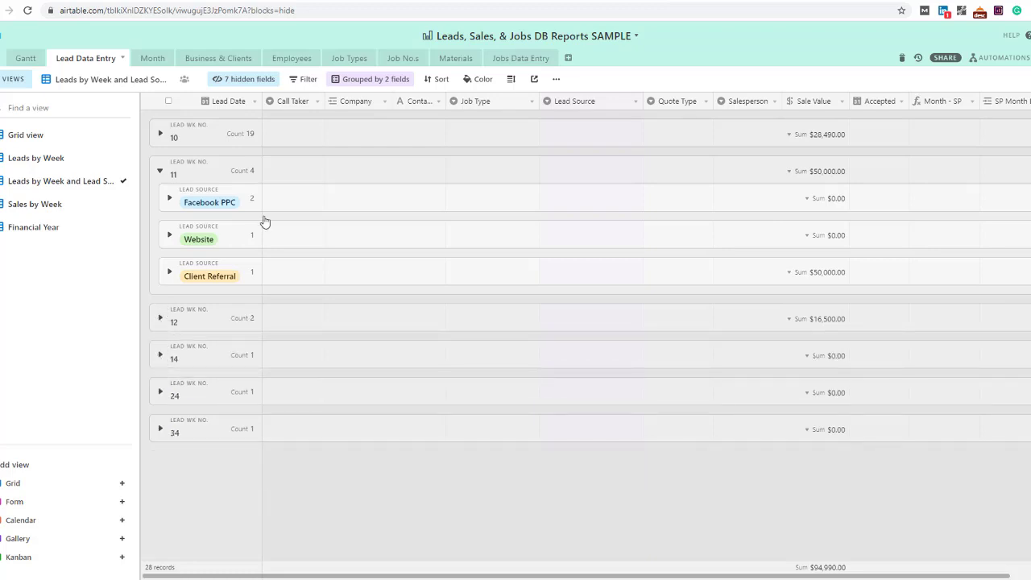
click(161, 172)
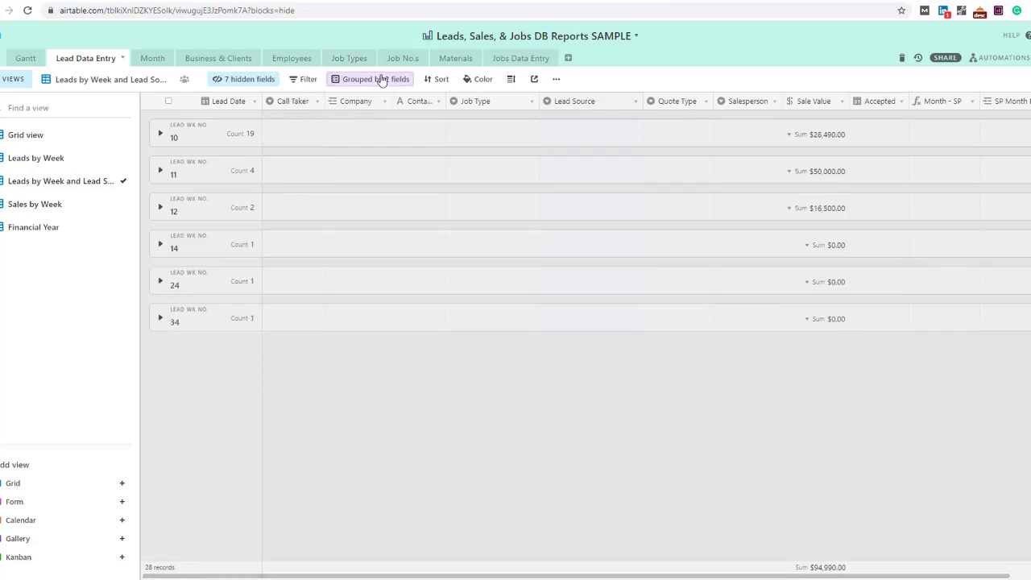
click(382, 79)
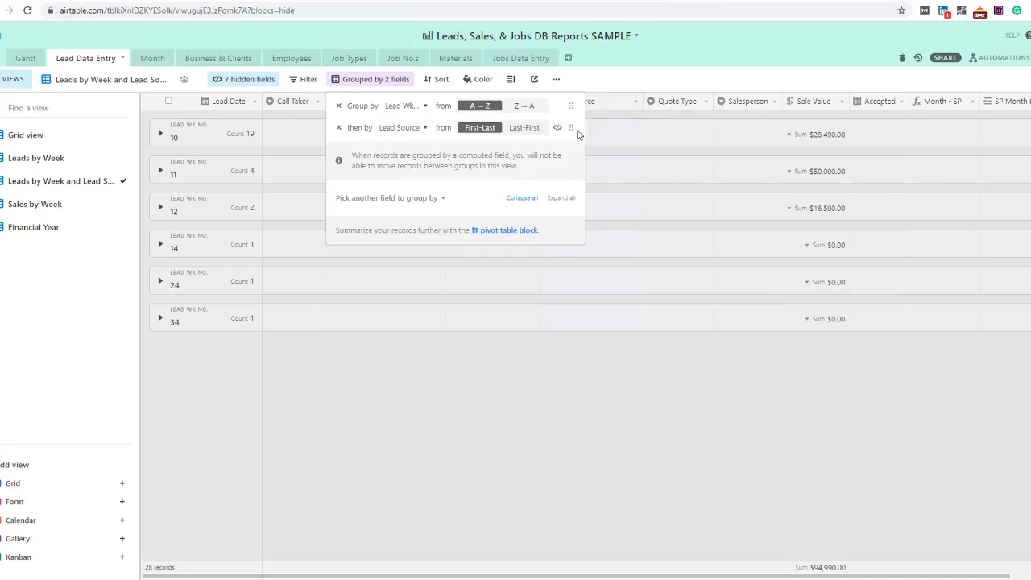
drag(571, 129, 572, 107)
click(609, 83)
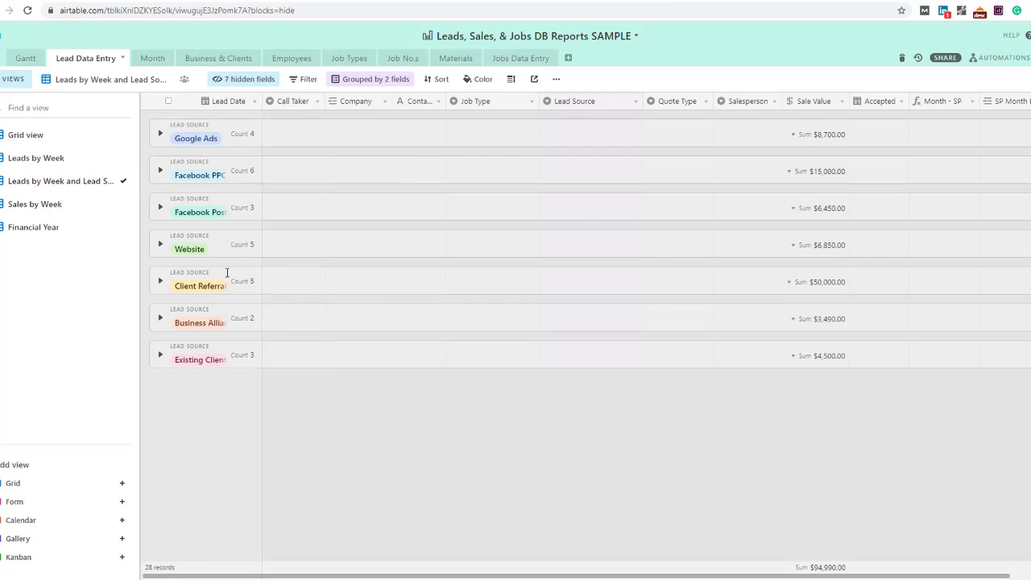
Duplicate the Sales by Week view as 'Sales by Week Production Type'
click(65, 203)
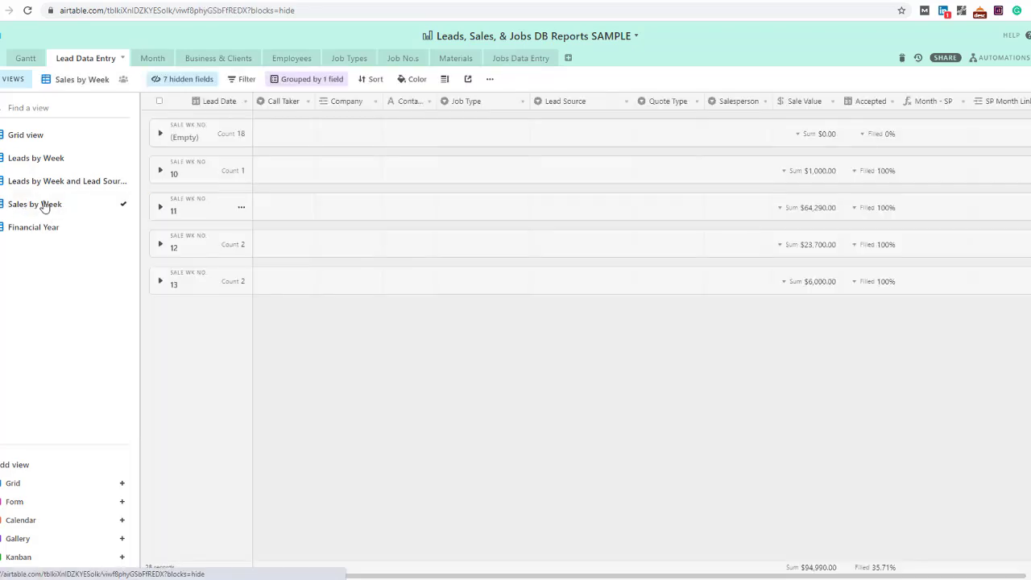
click(490, 79)
click(520, 137)
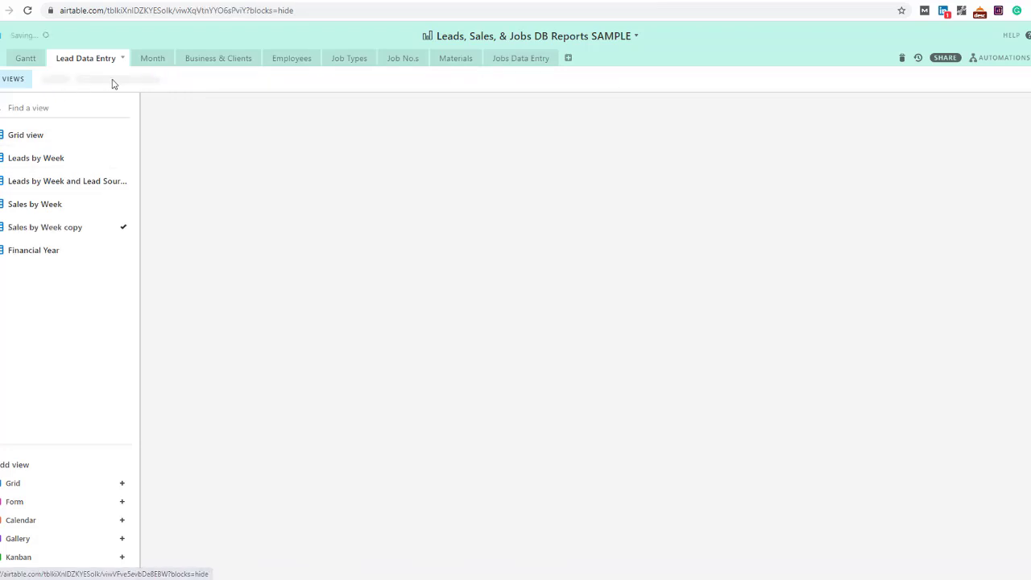
text(Production Type)
key(Return)
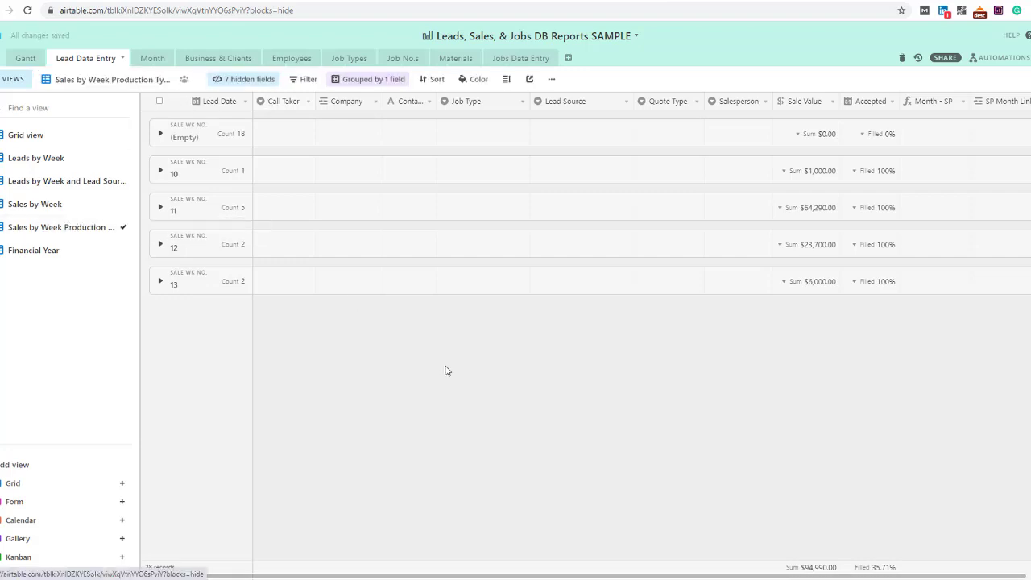
Add Job Type as a second grouping and inspect sale week 11
click(364, 82)
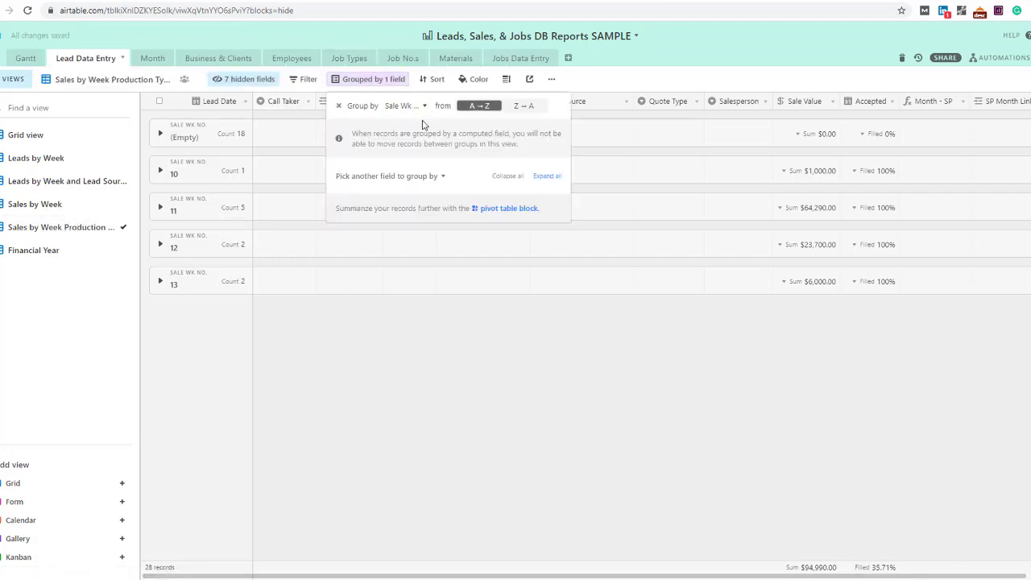
click(411, 176)
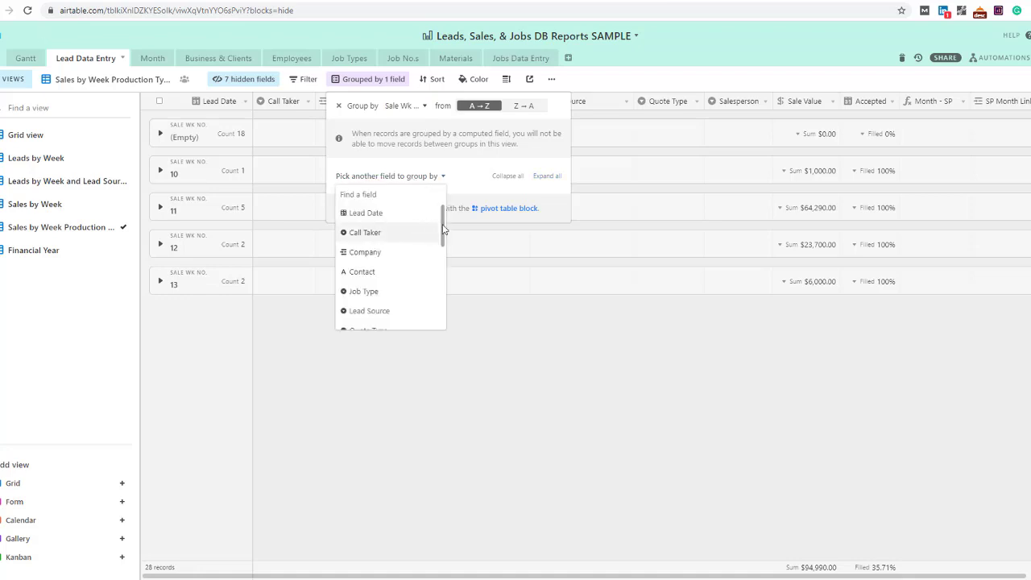
mouse_move(443, 225)
mouse_down()
mouse_move(444, 283)
mouse_move(441, 231)
mouse_move(442, 244)
mouse_up()
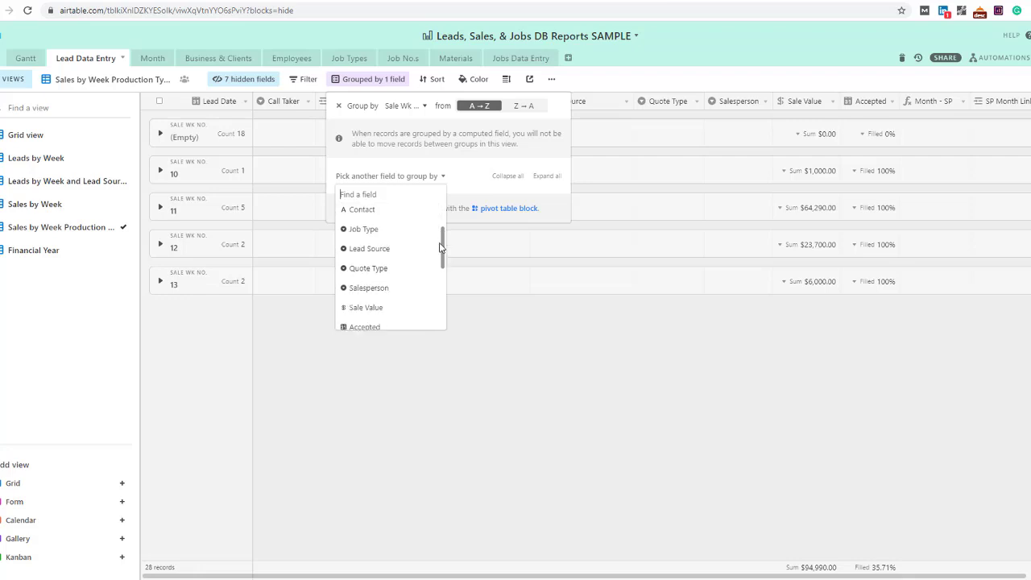
click(363, 231)
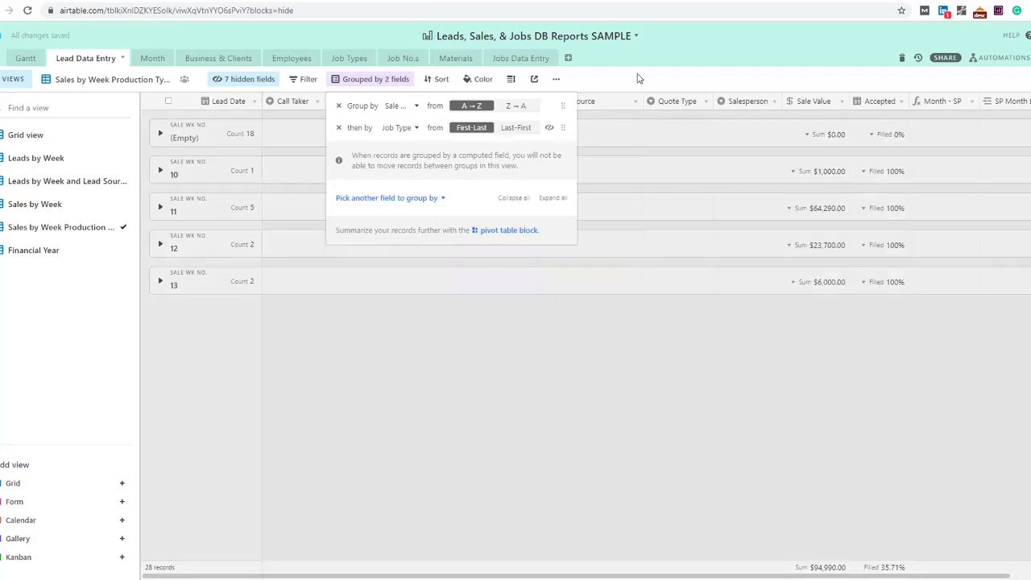
click(166, 232)
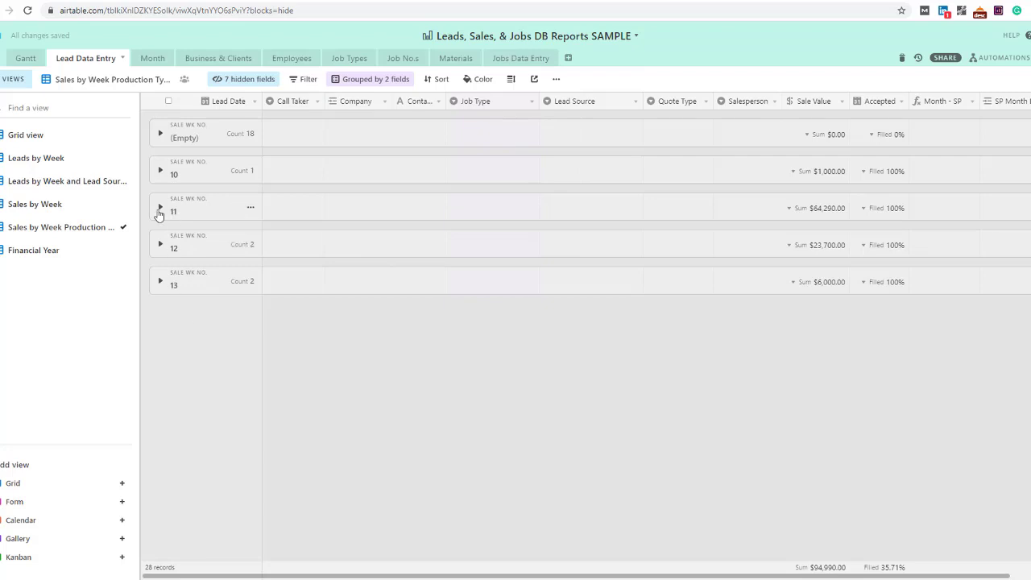
click(160, 211)
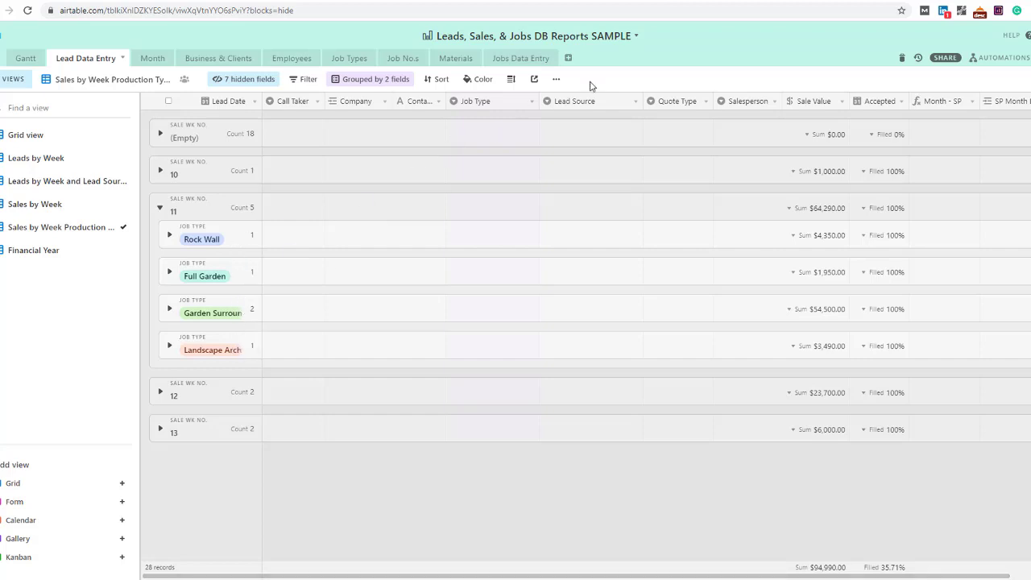
Move Job Type above Sale Wk No. in the grouping and widen the first column
click(368, 80)
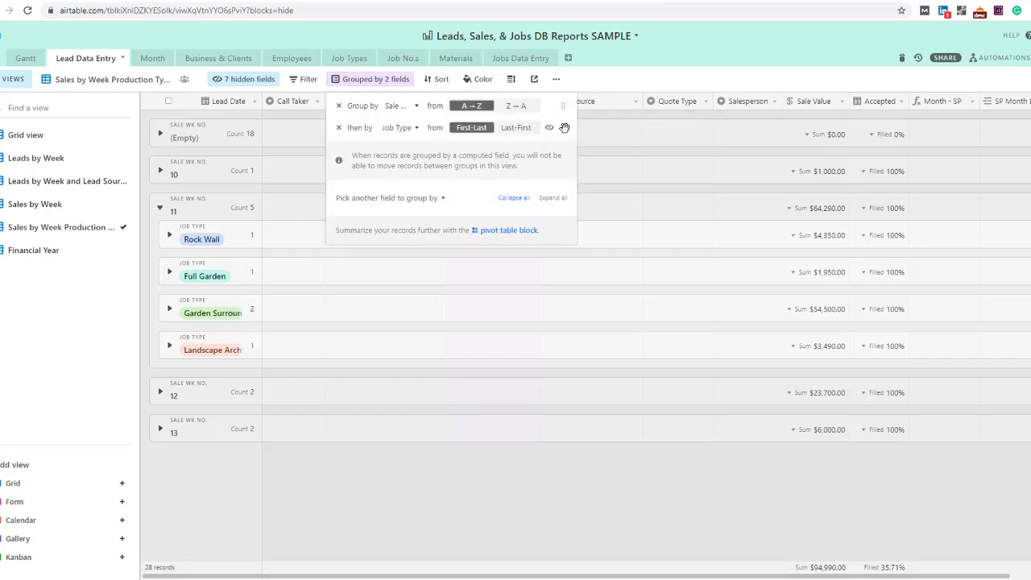
drag(565, 127, 564, 101)
click(267, 253)
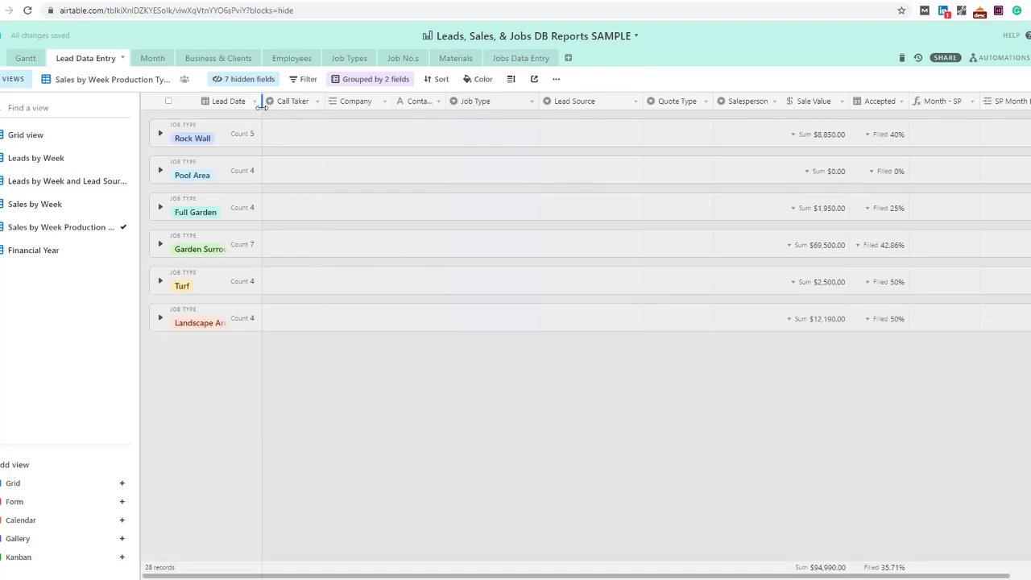
drag(280, 106, 308, 101)
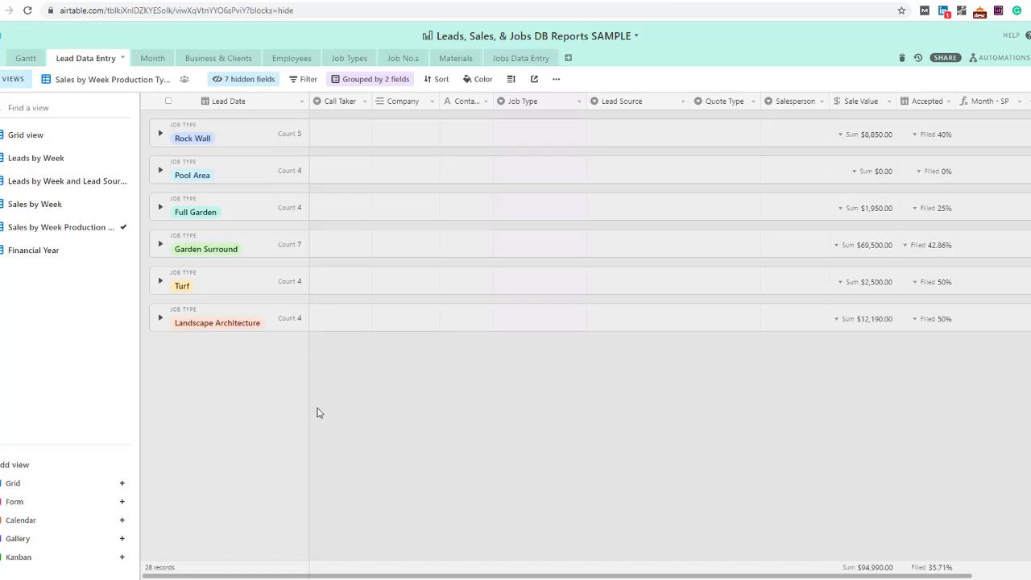
Leave the Sales by Week view for the ungrouped Lead Data Entry Grid view, then scroll right across its columns
click(40, 206)
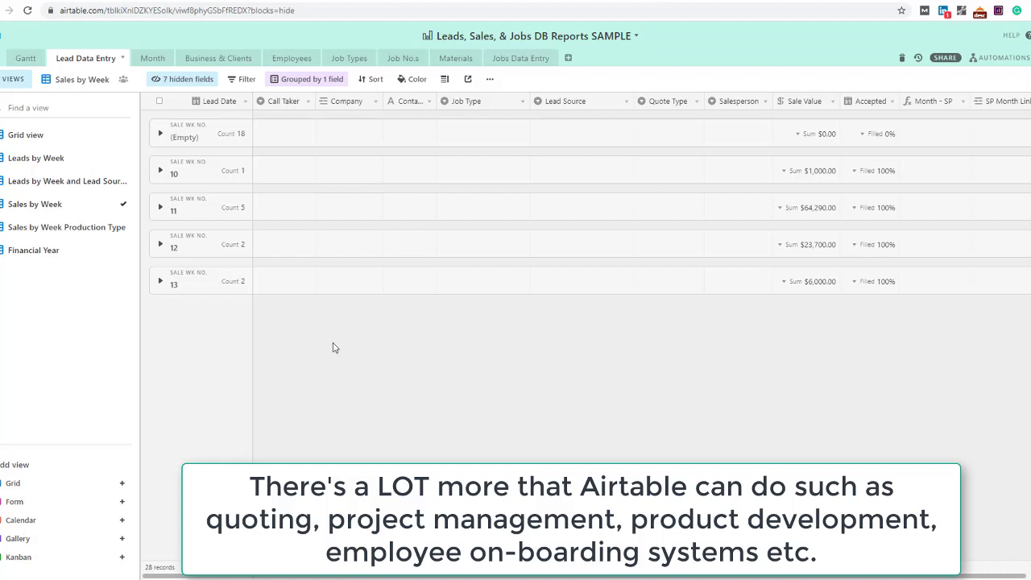
click(23, 137)
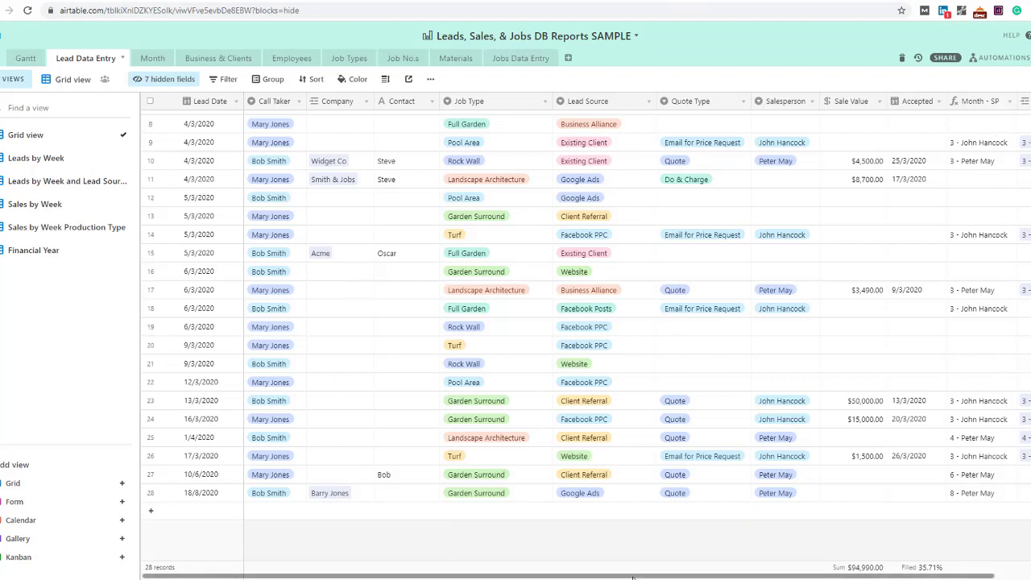
scroll(836, 575, right, 3)
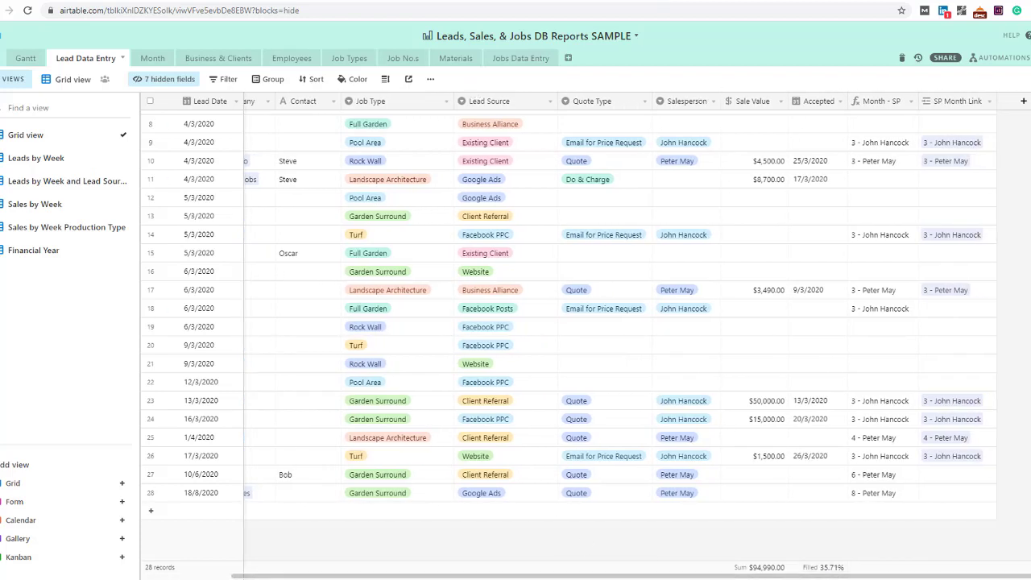
Open the Leads to Sales Dashboard full screen and scroll through its leads, sales numbers and income charts
click(1020, 57)
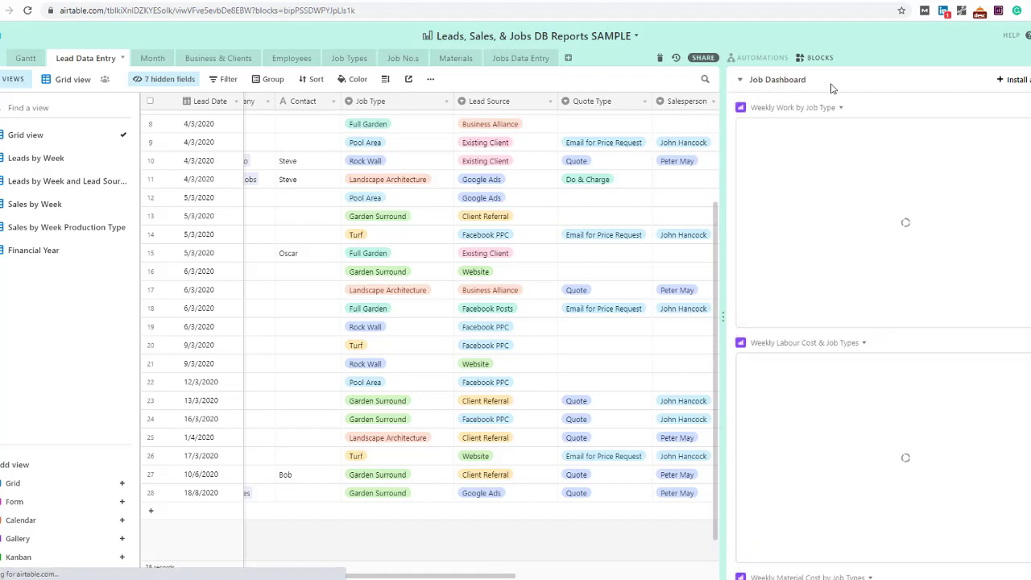
click(1010, 54)
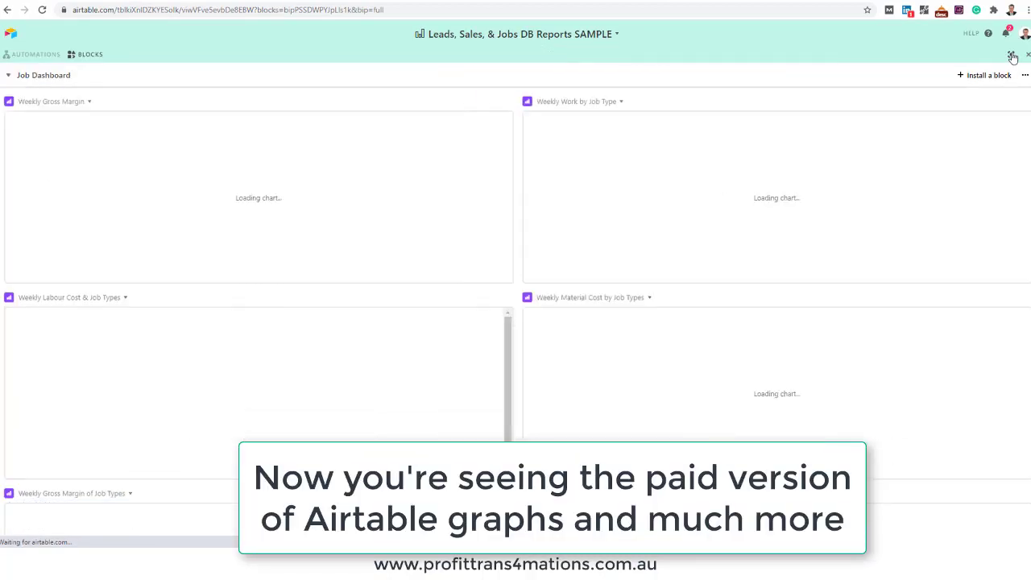
click(8, 75)
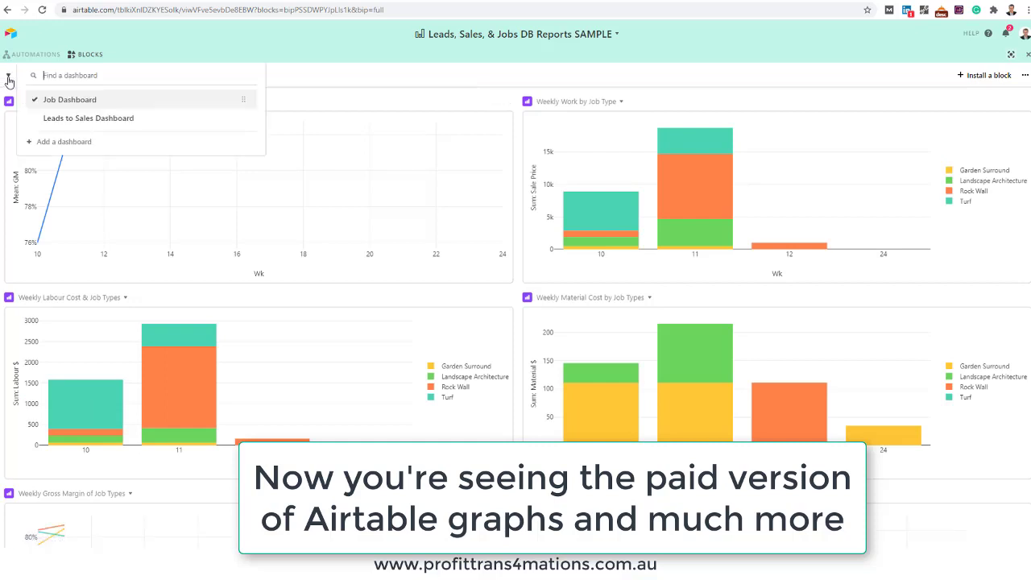
click(58, 121)
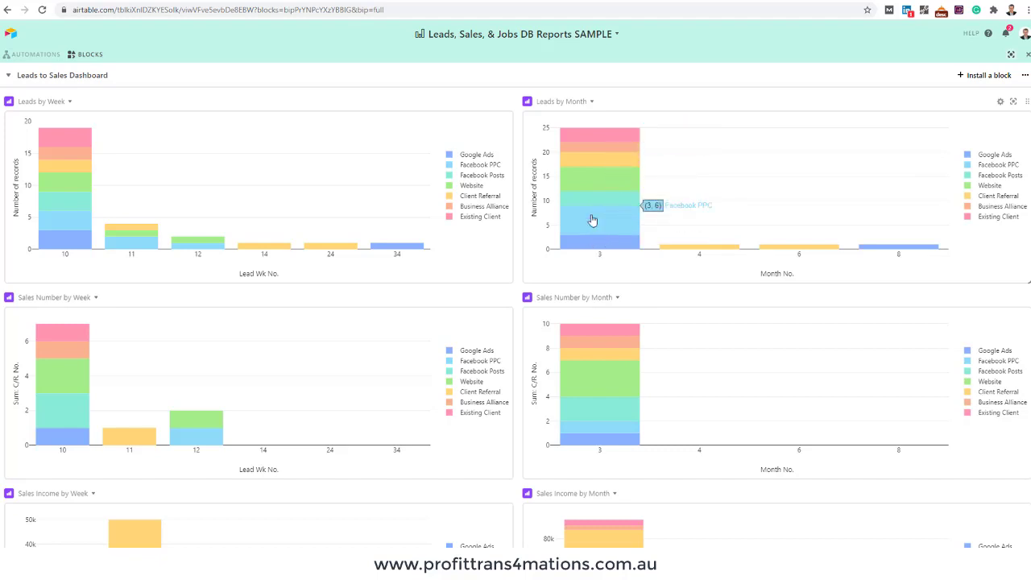
scroll(531, 290, down, 2)
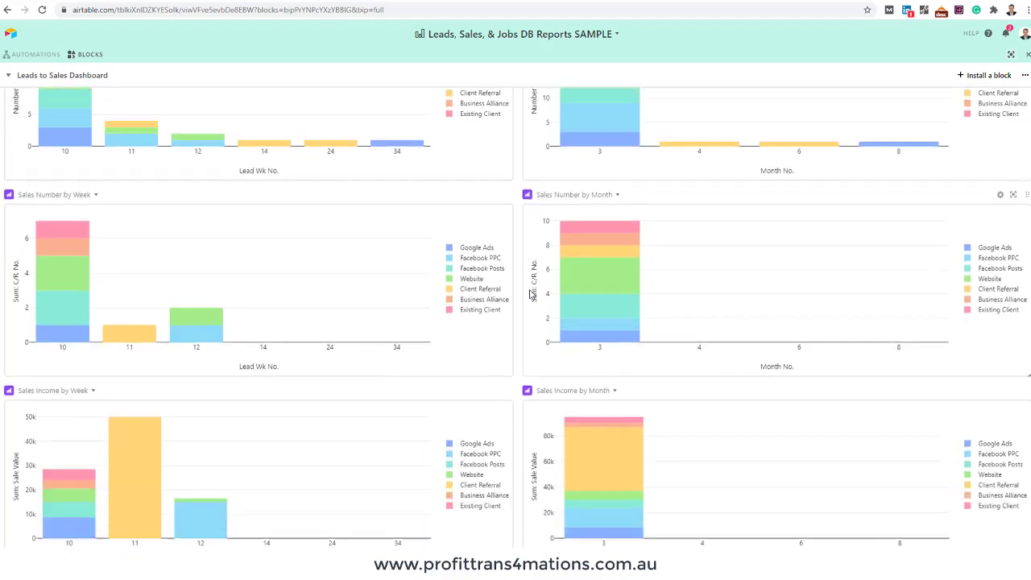
scroll(564, 257, down, 1)
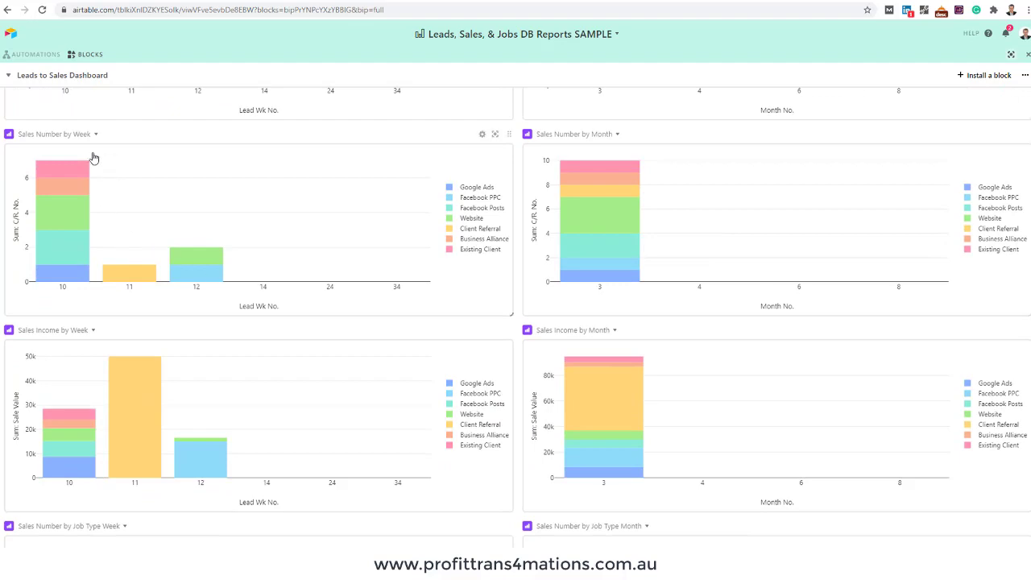
scroll(124, 157, down, 4)
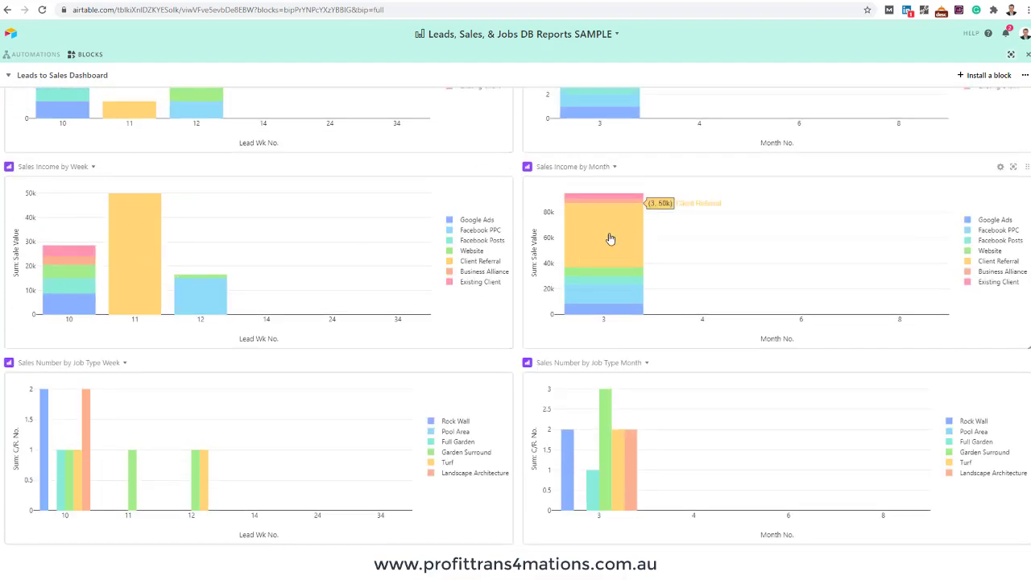
scroll(600, 258, down, 5)
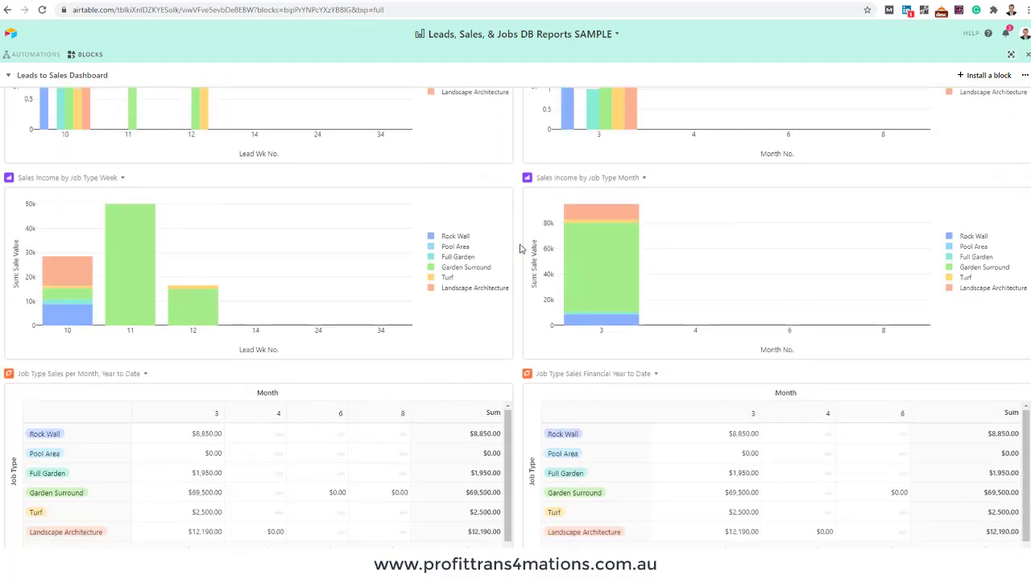
scroll(520, 246, up, 2)
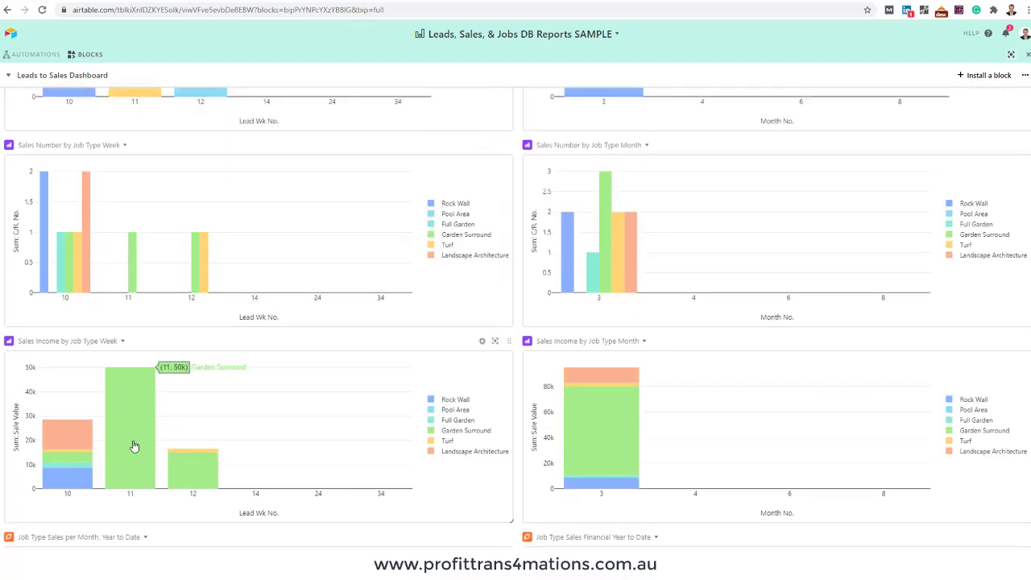
scroll(593, 290, up, 8)
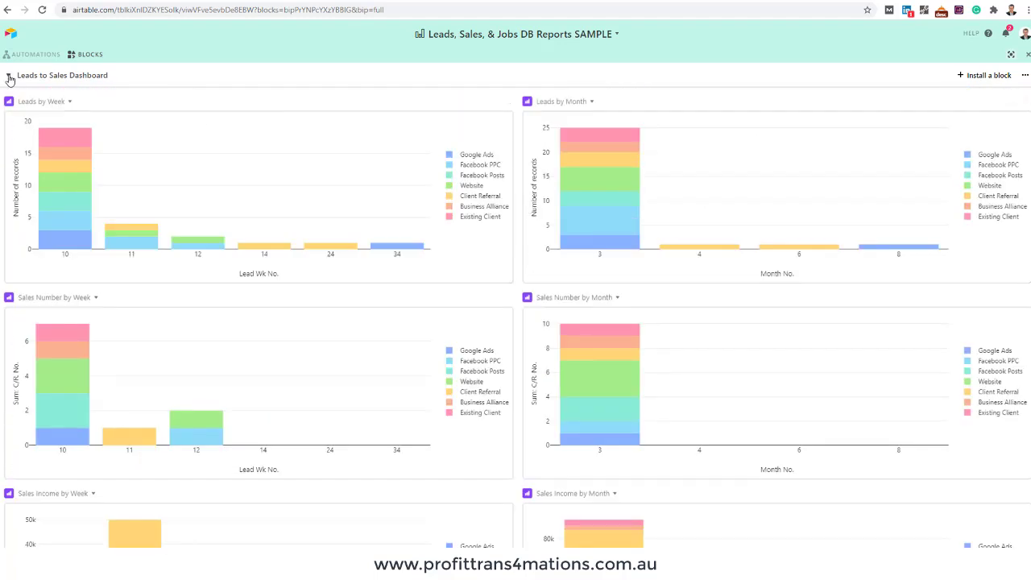
Exit the full-screen dashboard and switch to the Jobs Data Entry table of 18 jobs
click(1027, 57)
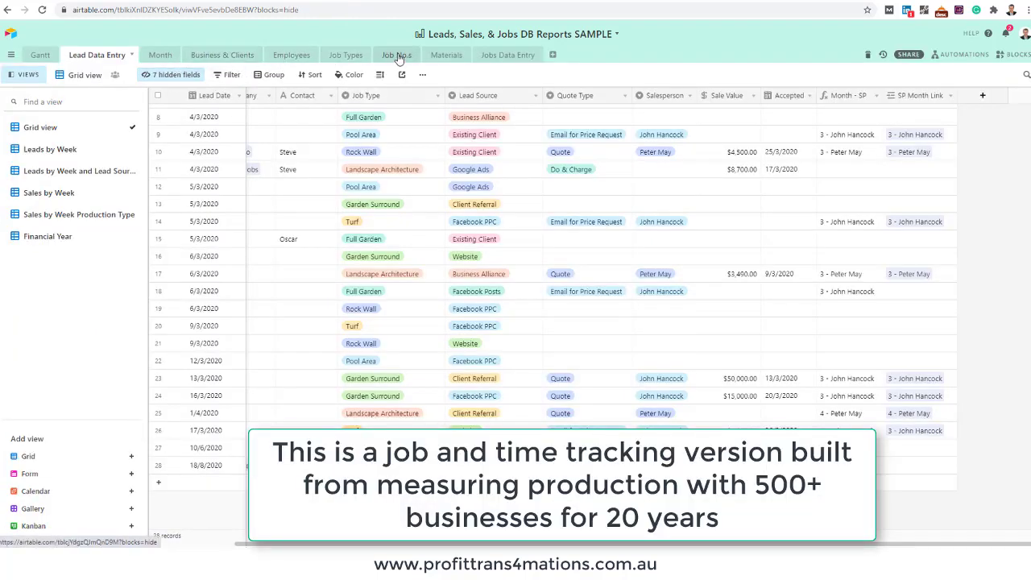
click(503, 57)
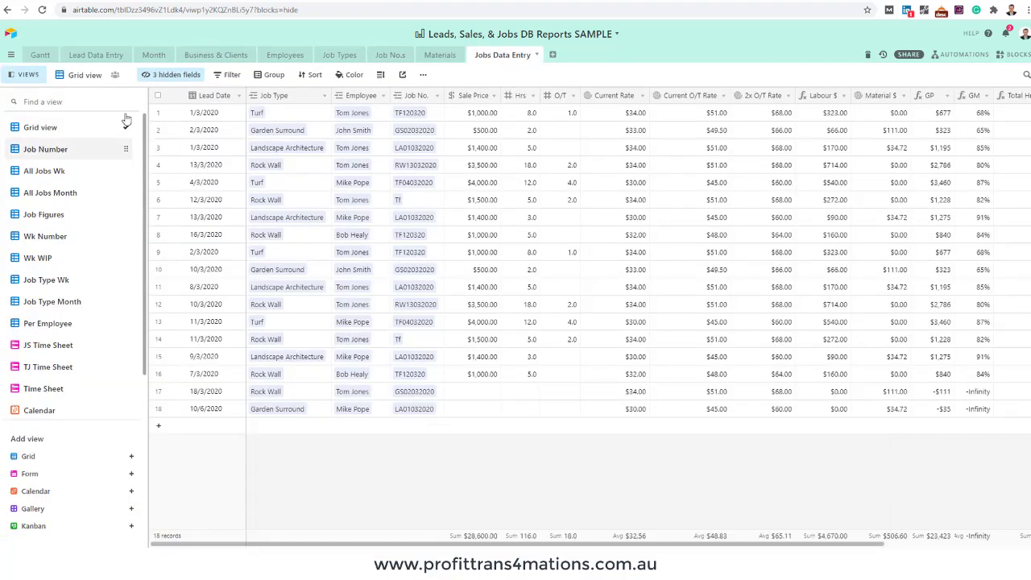
Hide the views list and check row 11's Month - SP and Accepted date in Lead Data Entry
click(29, 76)
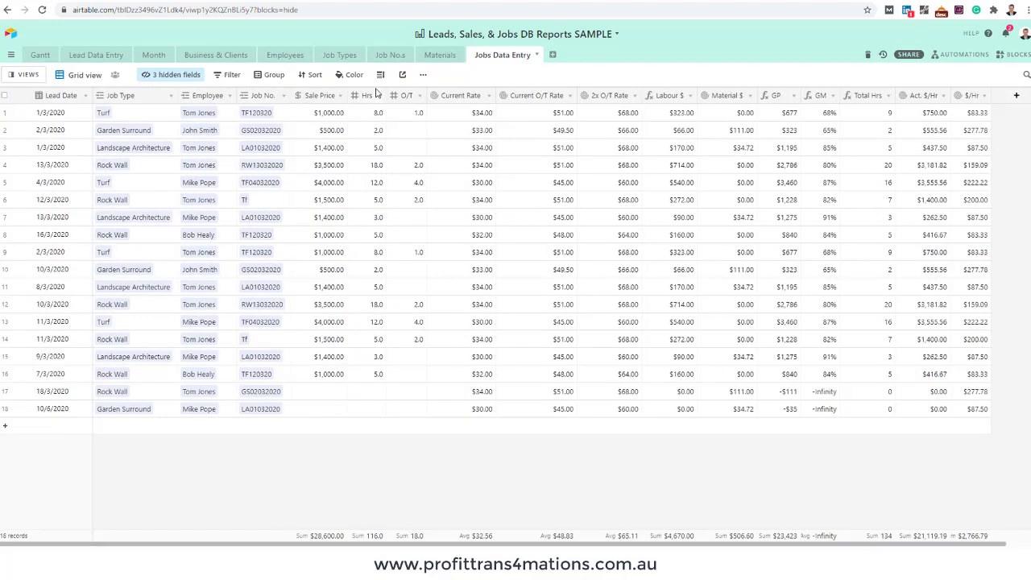
click(94, 55)
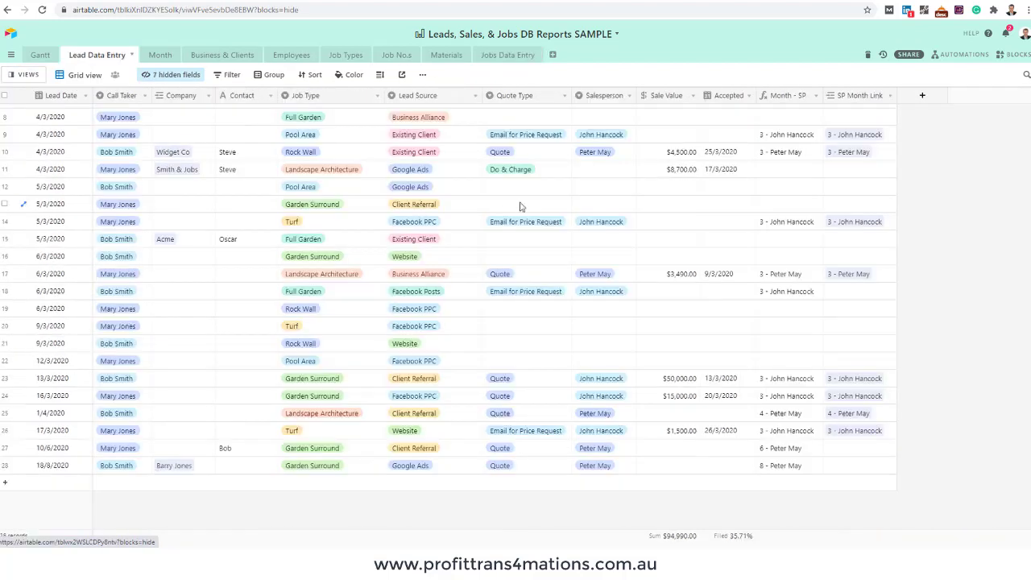
click(753, 174)
click(733, 174)
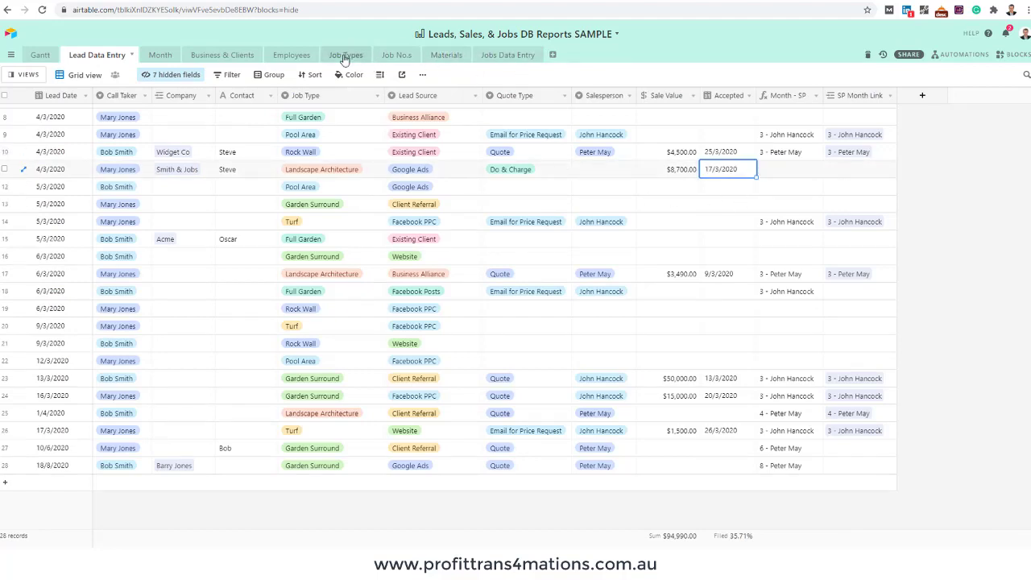
Browse the Job No.s, Materials and Job Types tables, ending on Jobs Data Entry
click(393, 55)
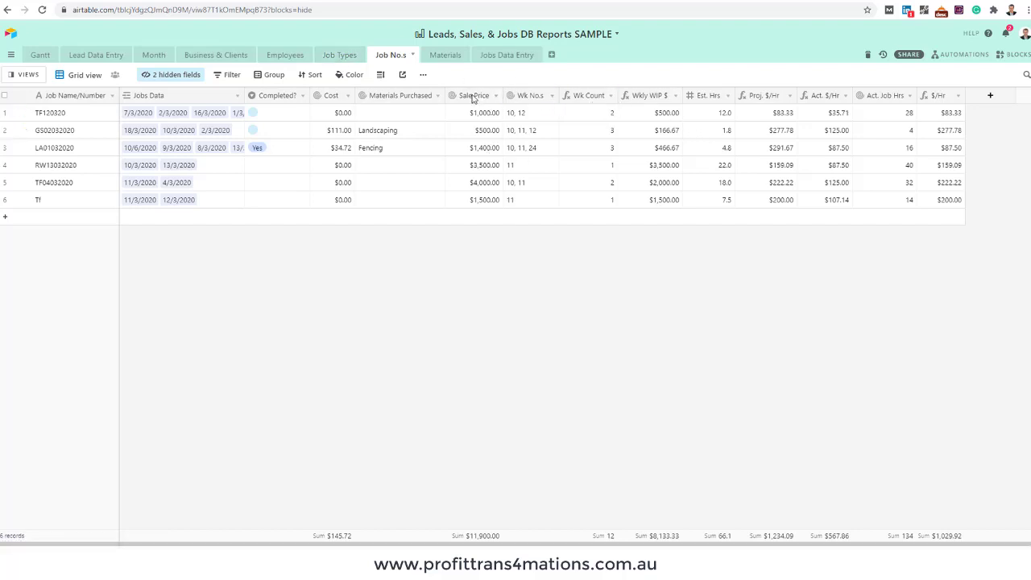
click(443, 55)
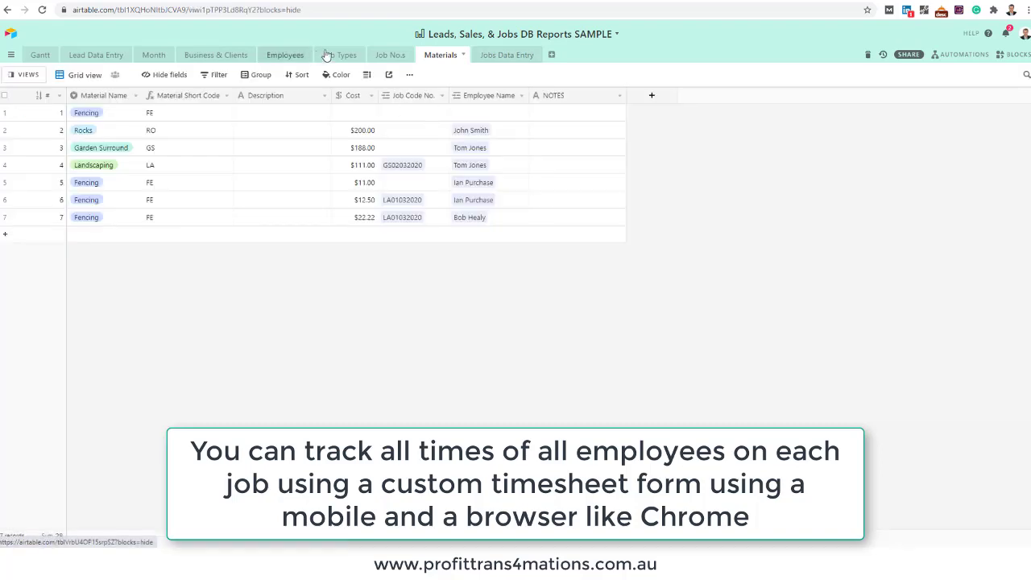
click(338, 55)
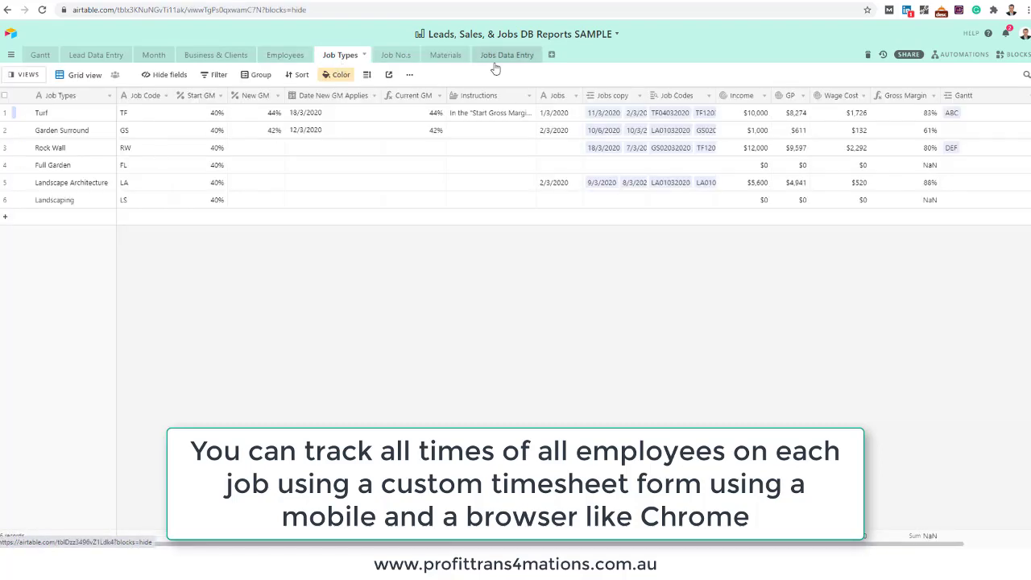
click(499, 54)
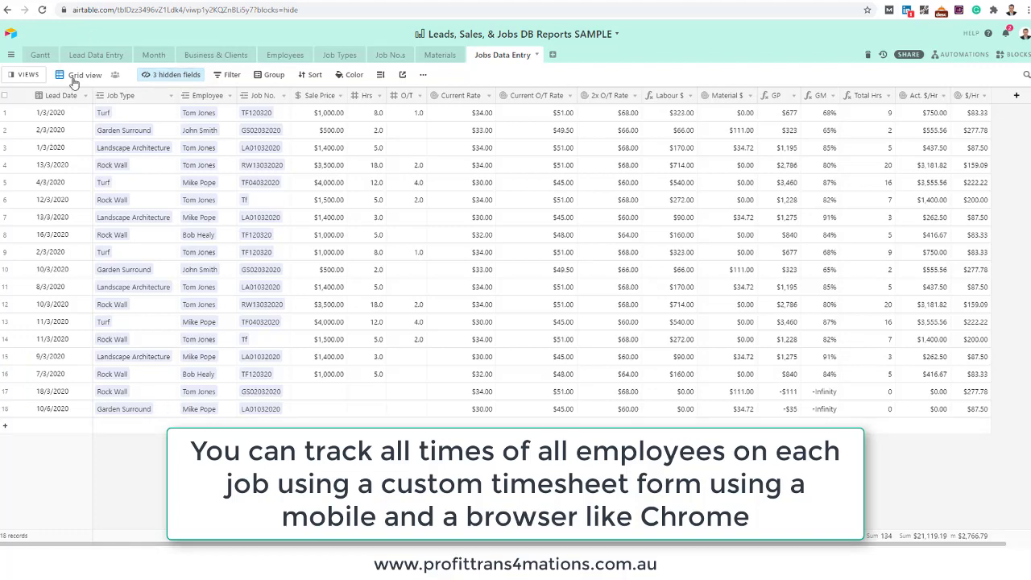
Open the views list and look through the JS Time Sheet form
click(29, 75)
click(29, 76)
click(30, 76)
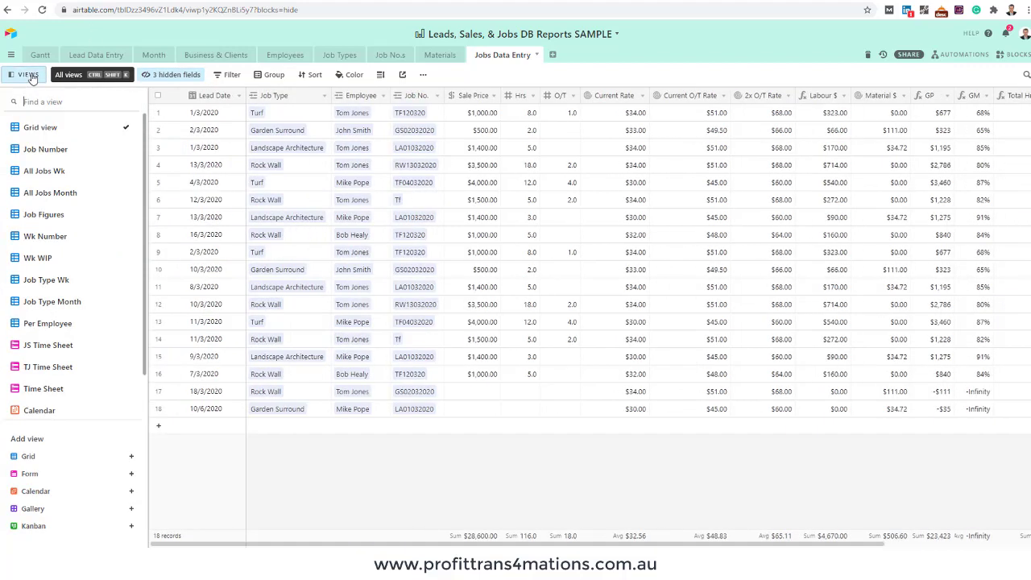
click(54, 345)
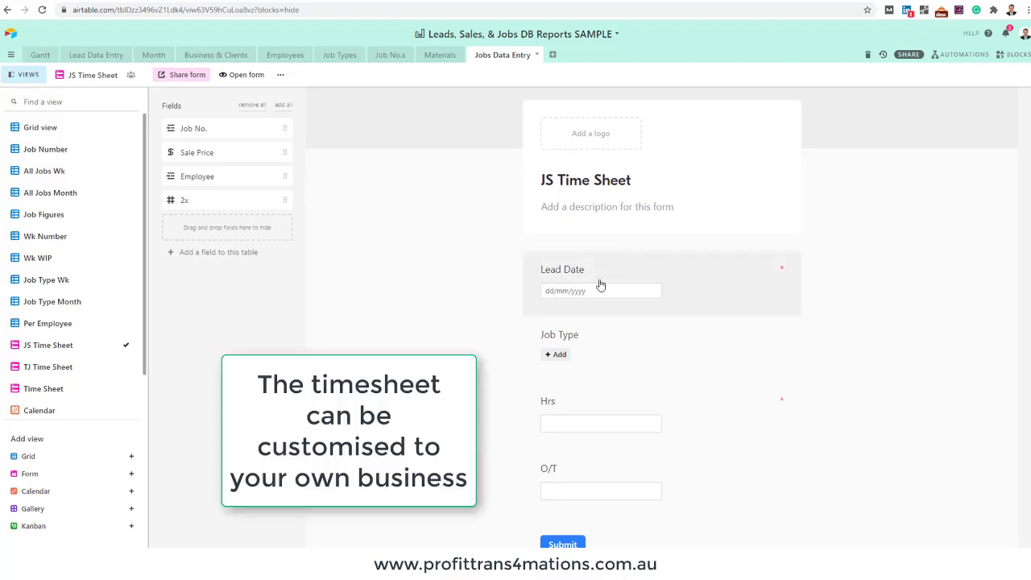
scroll(588, 273, down, 1)
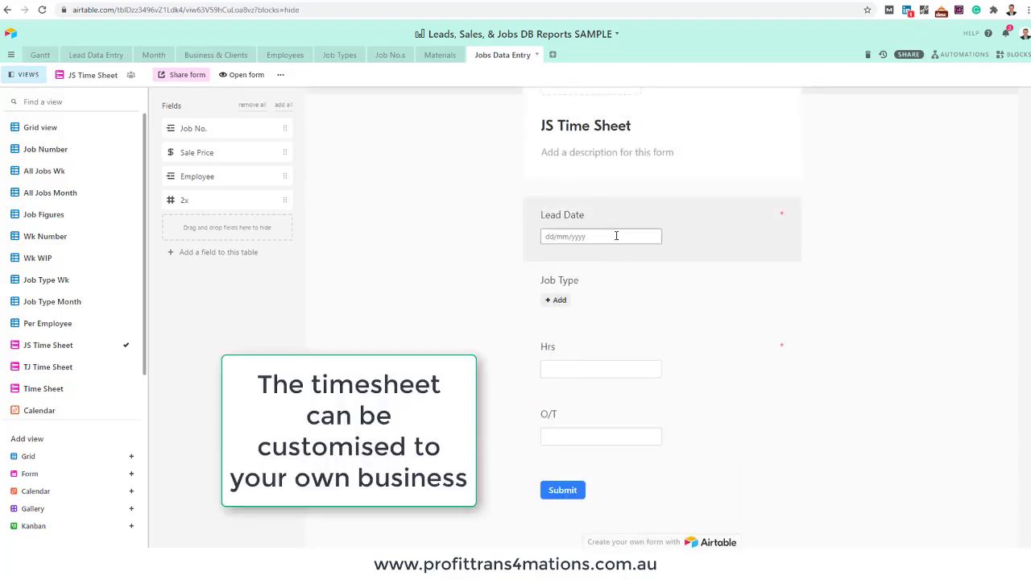
Review the Time Sheet form, then return to the Jobs Data Entry Grid view
click(29, 390)
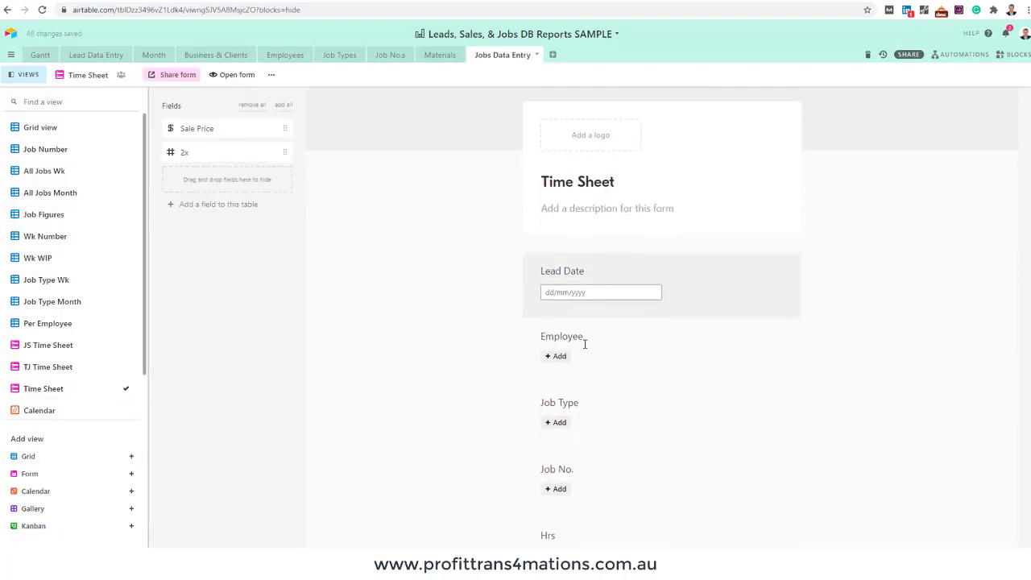
scroll(561, 298, down, 5)
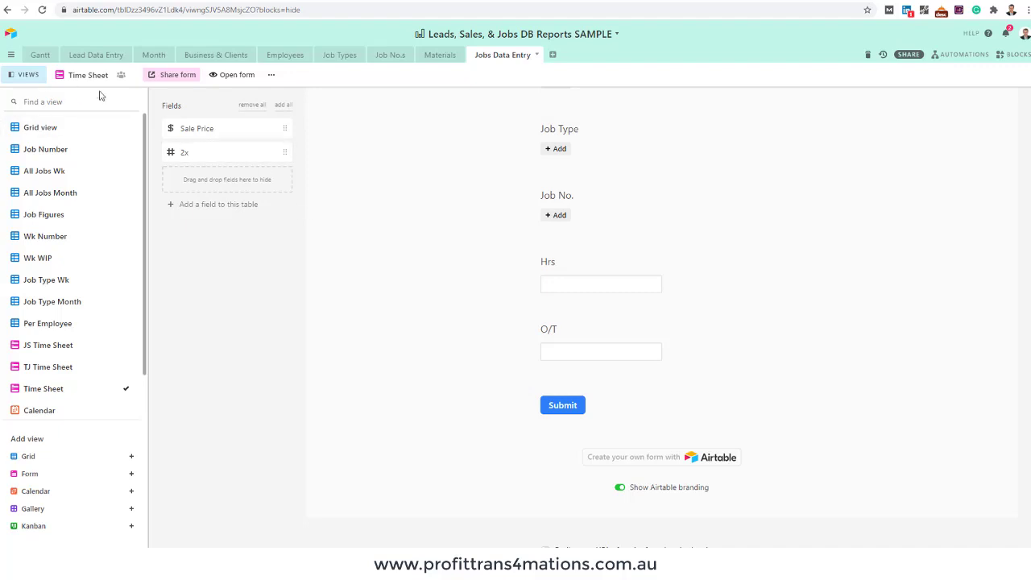
click(48, 125)
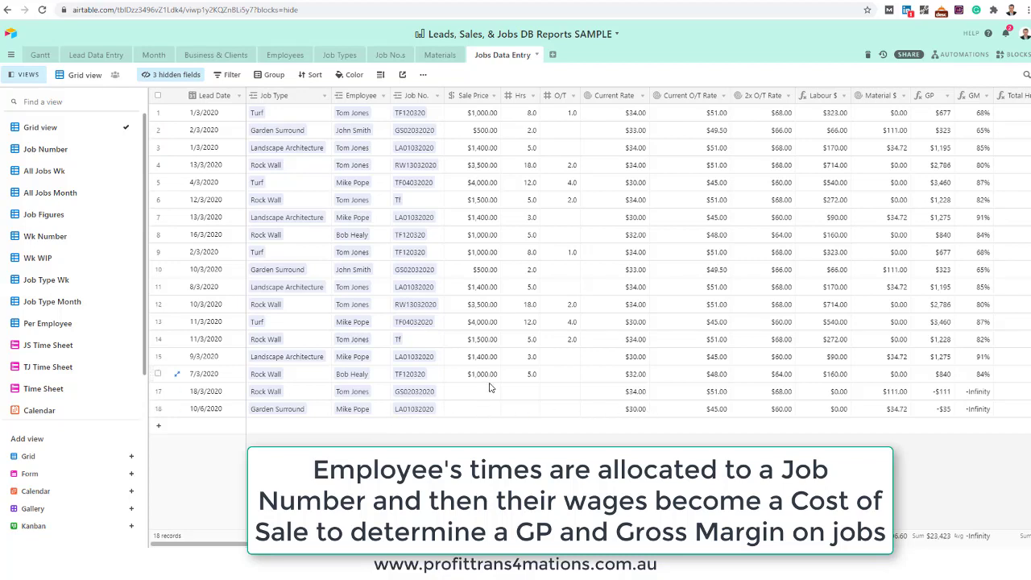
Show the Job Dashboard full screen and scroll through its weekly labour, material cost and gross margin charts
click(1018, 54)
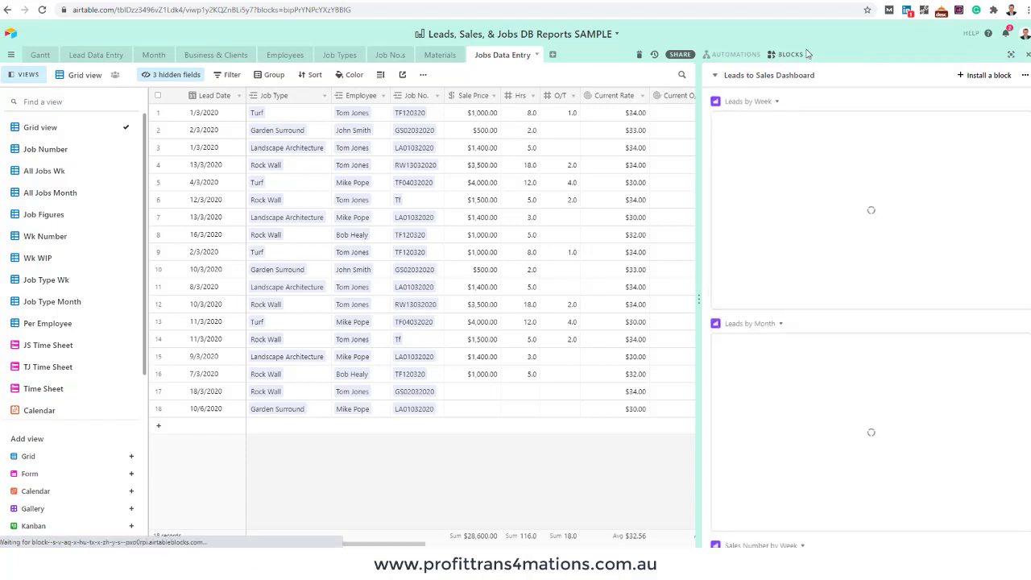
click(715, 78)
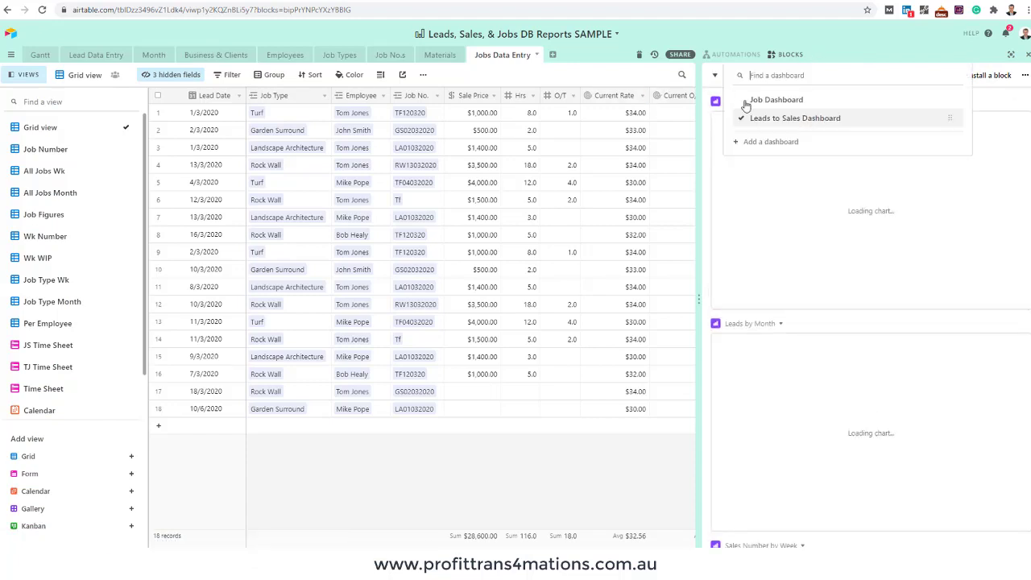
click(760, 100)
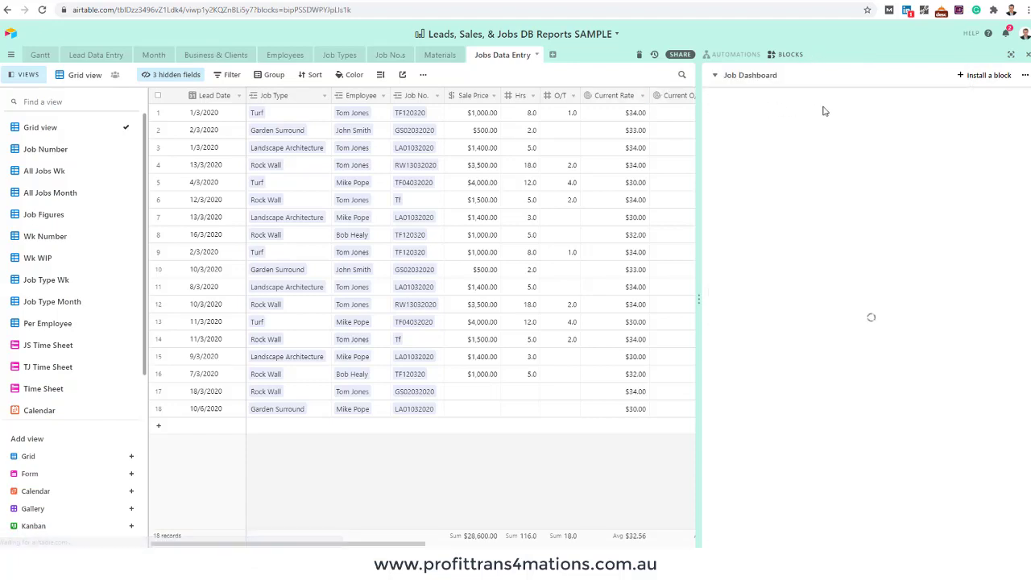
click(1011, 54)
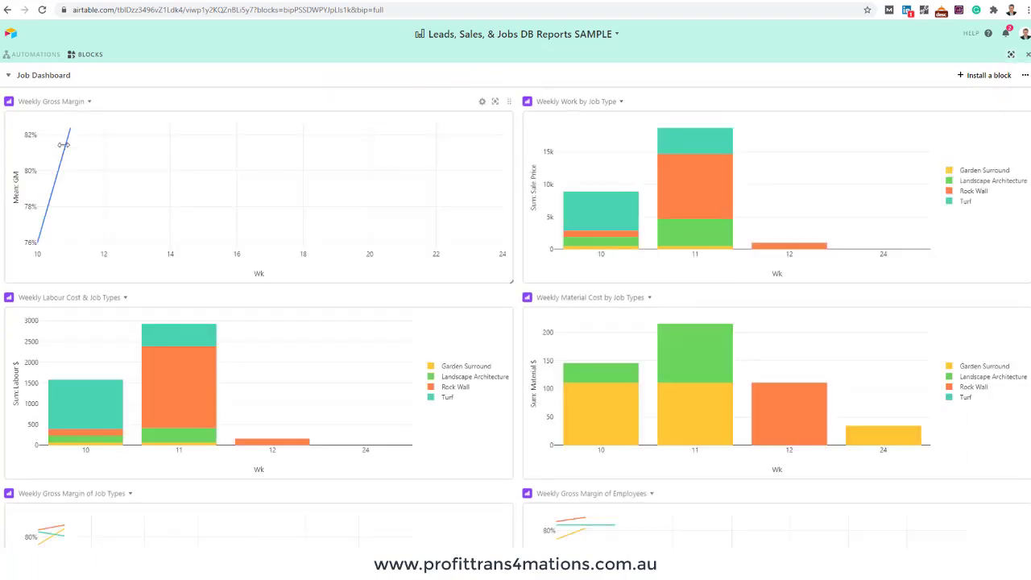
mouse_move(72, 130)
scroll(520, 164, down, 2)
scroll(520, 165, up, 1)
scroll(520, 164, down, 1)
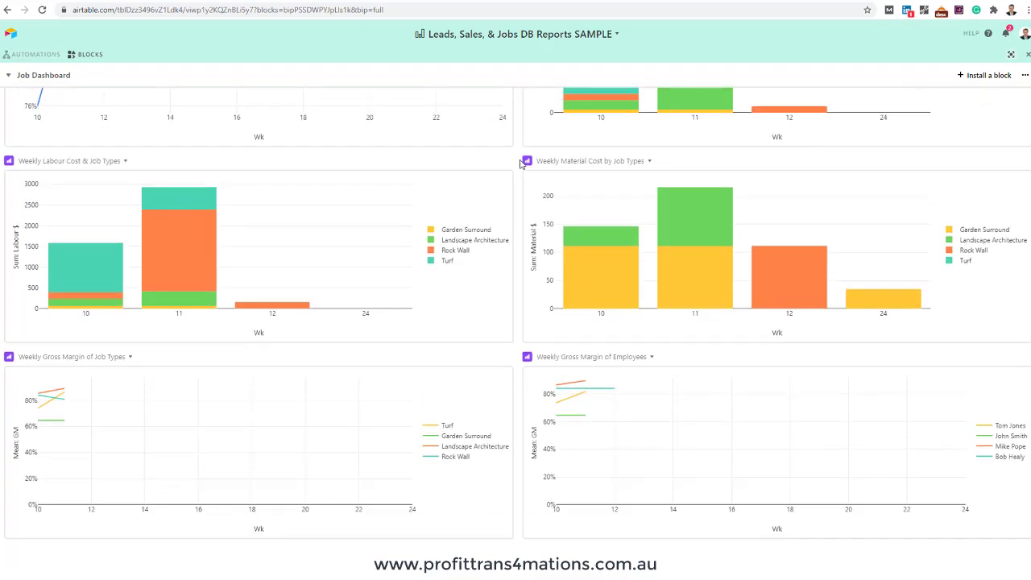
mouse_move(577, 384)
click(986, 441)
click(986, 441)
click(989, 458)
click(986, 447)
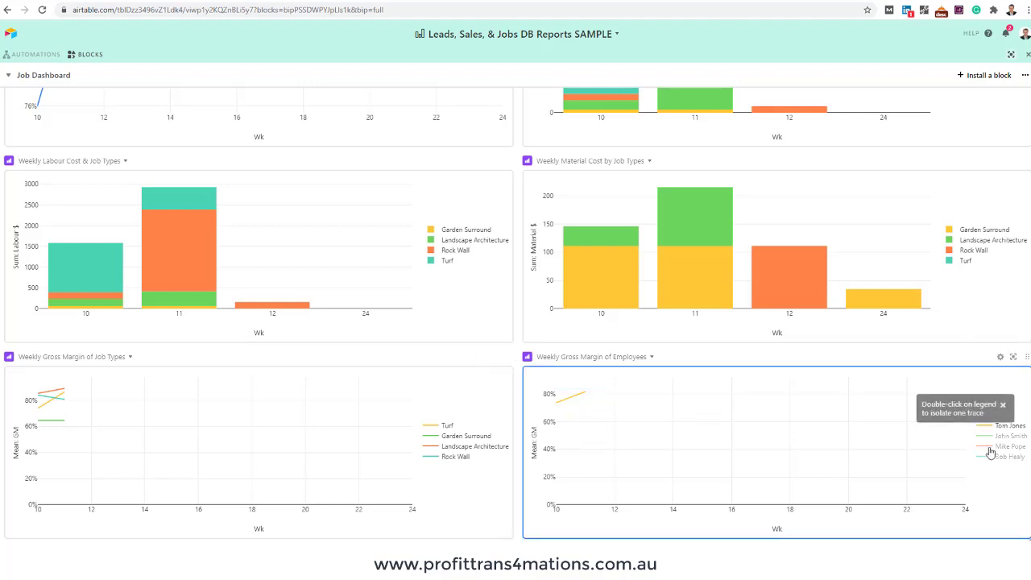
click(986, 447)
click(985, 437)
click(1026, 458)
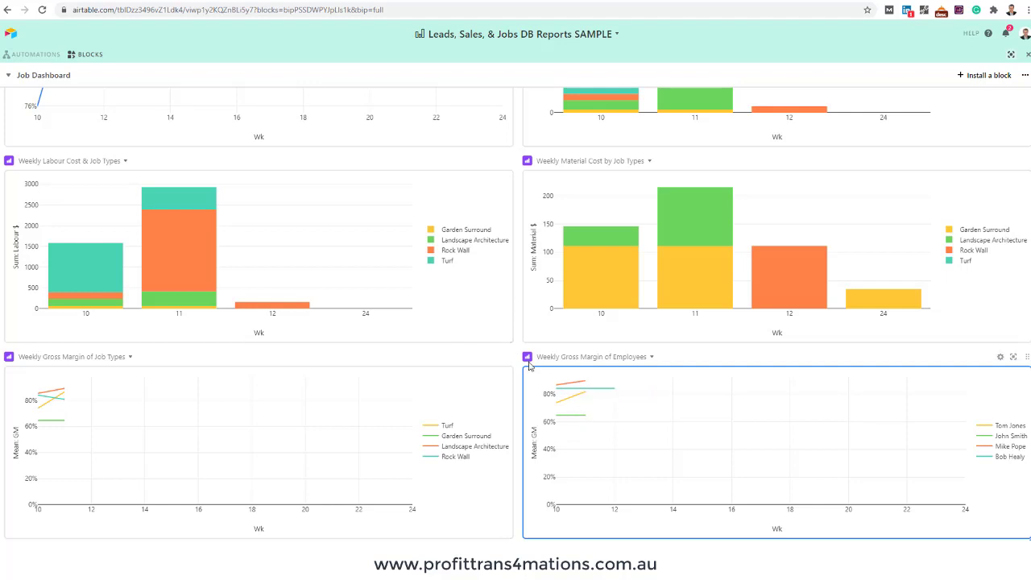
click(509, 356)
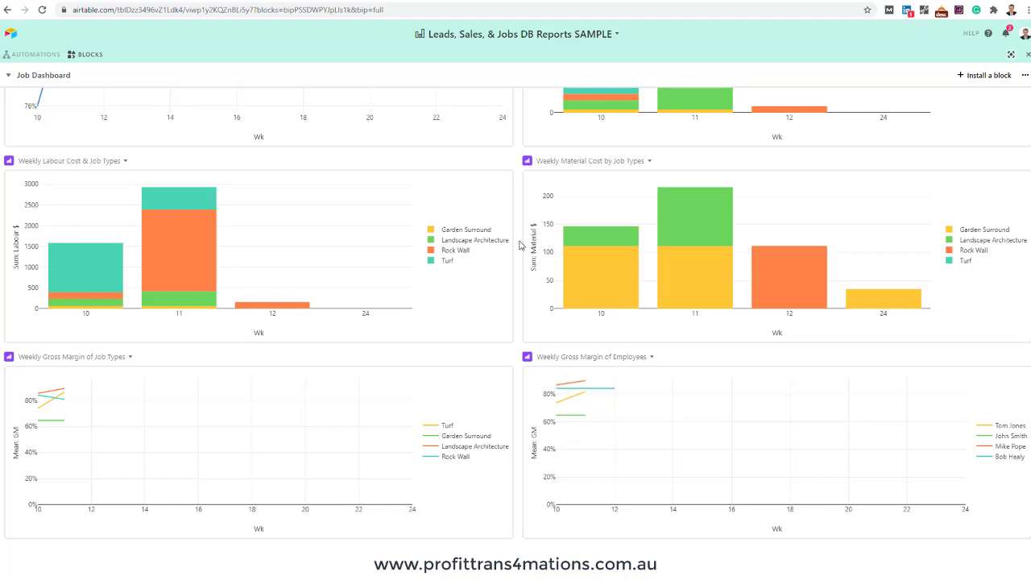
scroll(520, 245, up, 3)
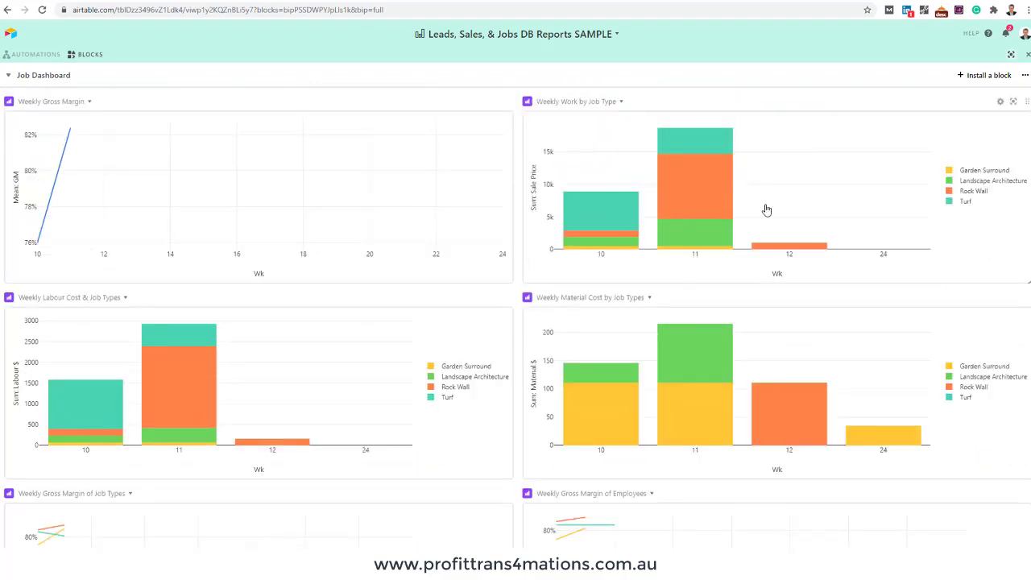
scroll(718, 217, down, 3)
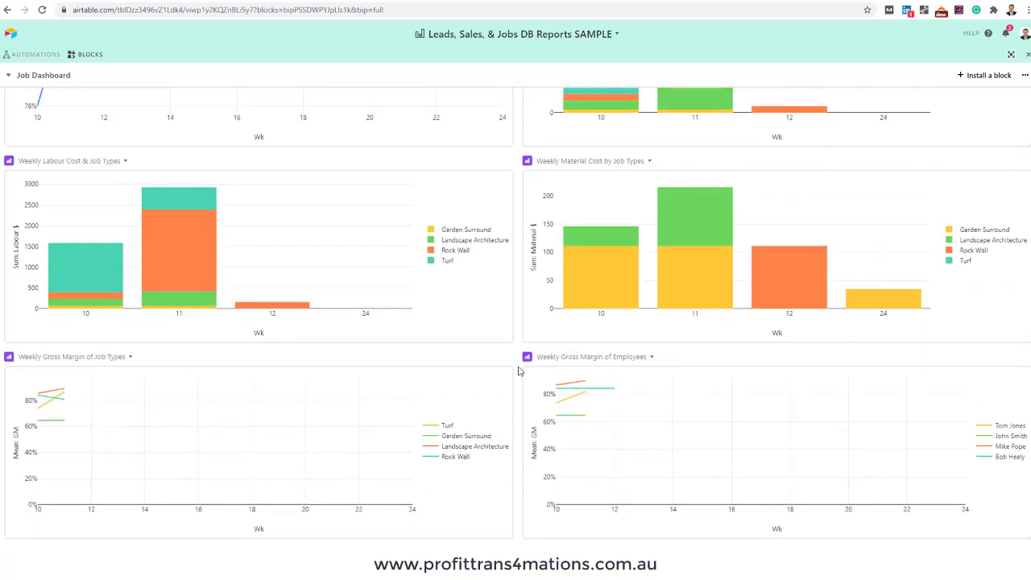
scroll(522, 294, up, 3)
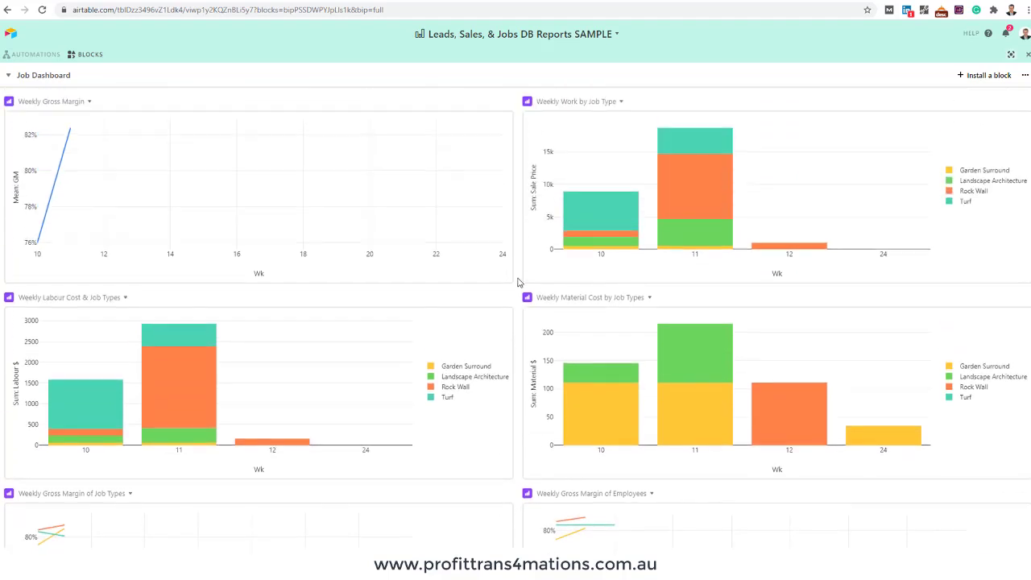
click(13, 75)
Review the Leads to Sales Dashboard charts, then close Blocks to return to the Jobs Data Entry grid
click(71, 118)
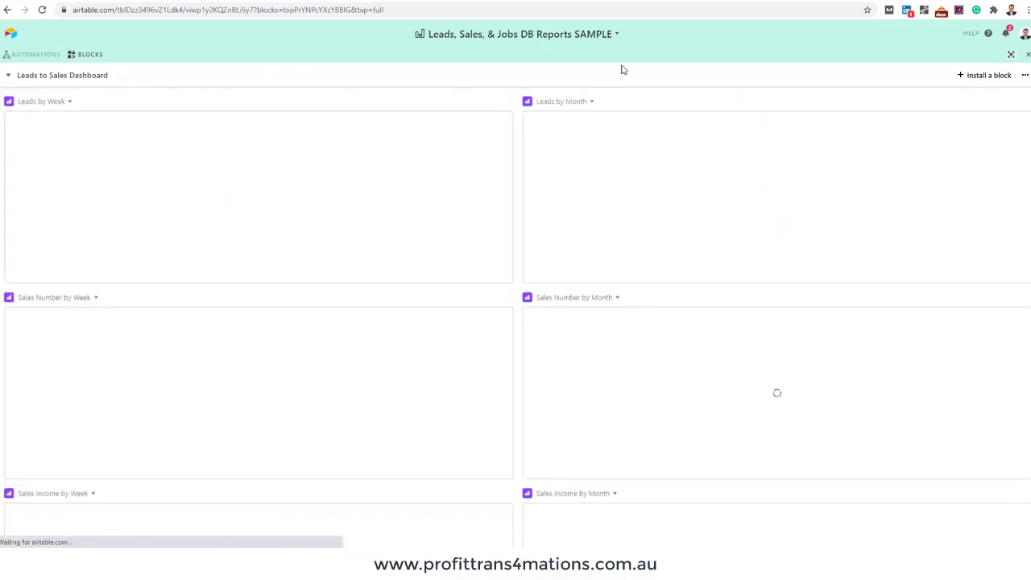
scroll(515, 168, down, 6)
scroll(515, 168, up, 5)
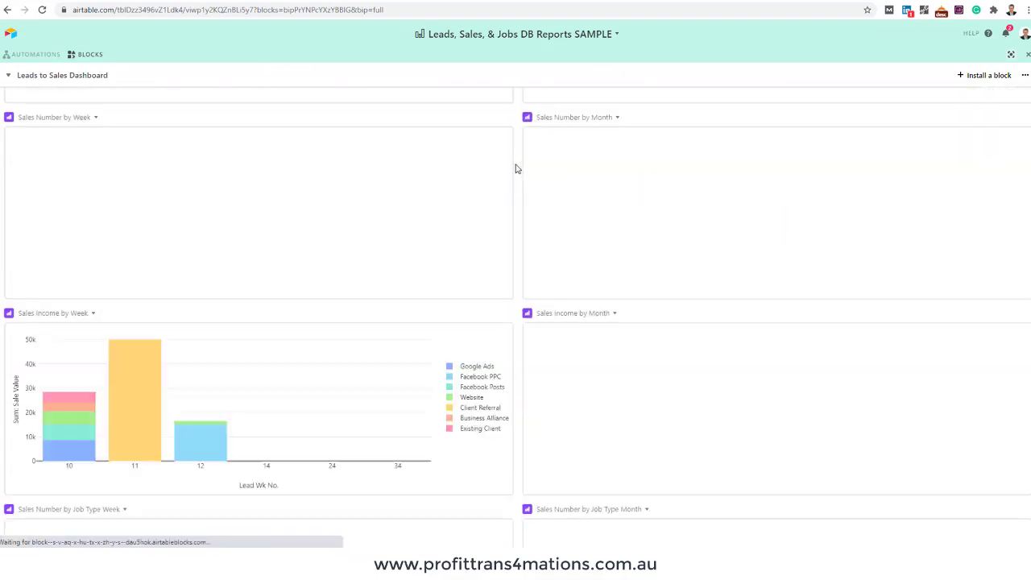
scroll(516, 168, up, 2)
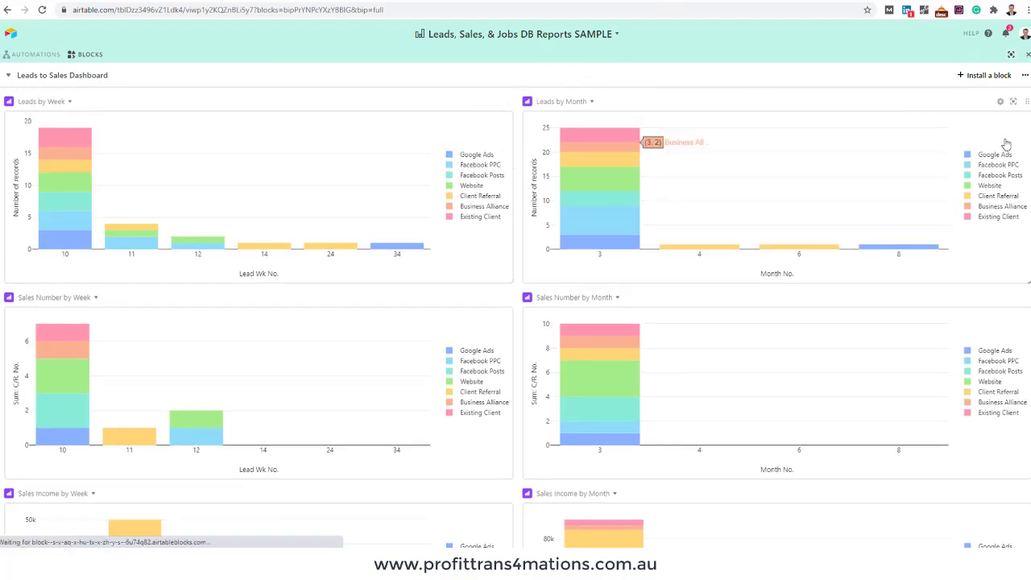
click(1028, 54)
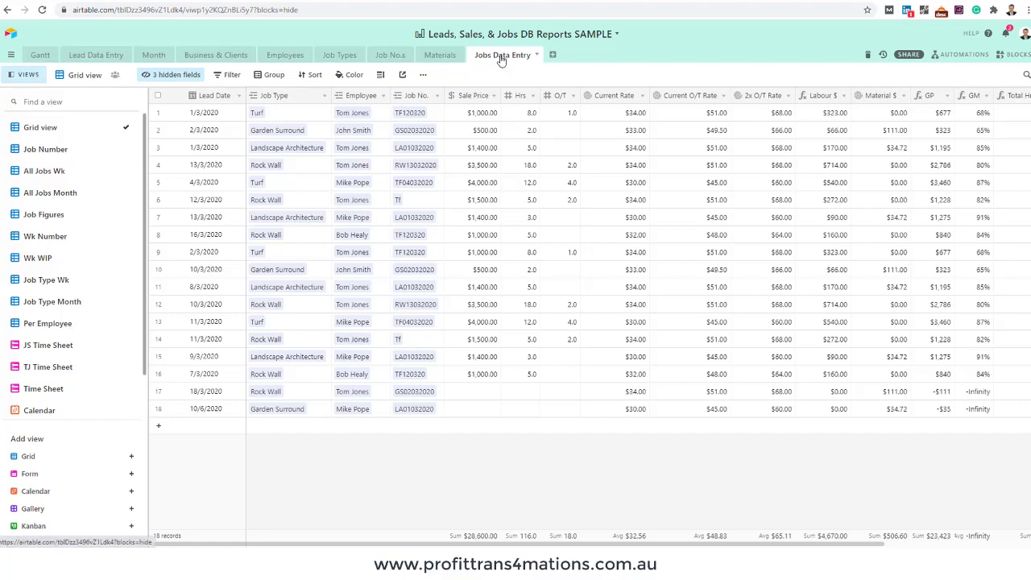
Hide the views sidebar and flip to Lead Data Entry and back to the full-width Jobs Data Entry table
click(78, 78)
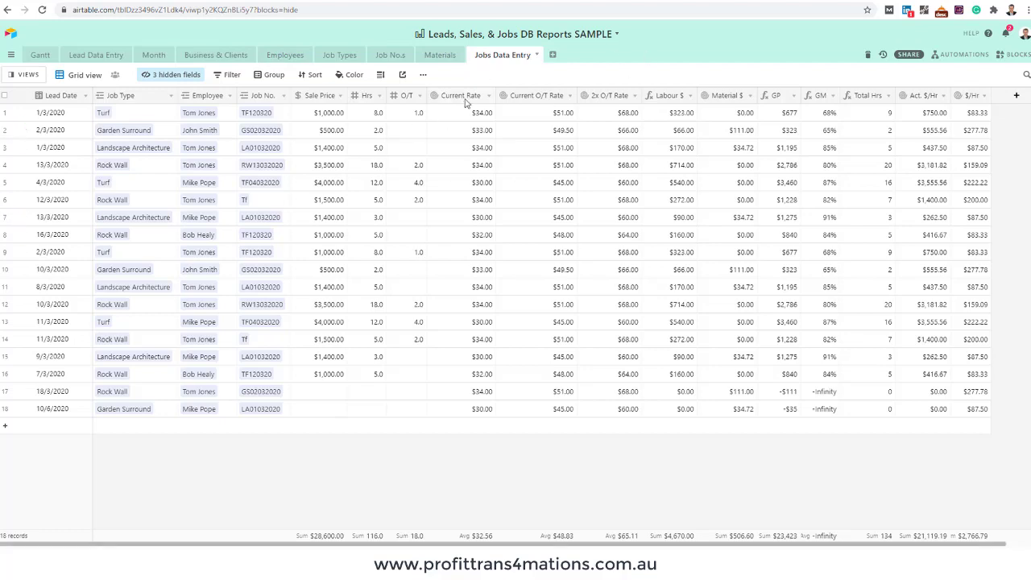
click(95, 55)
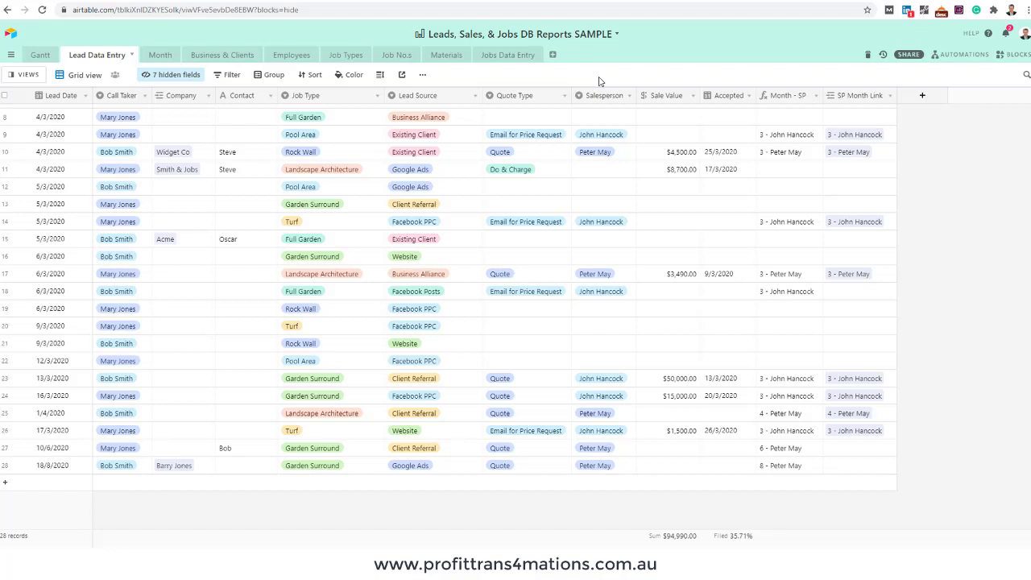
click(505, 54)
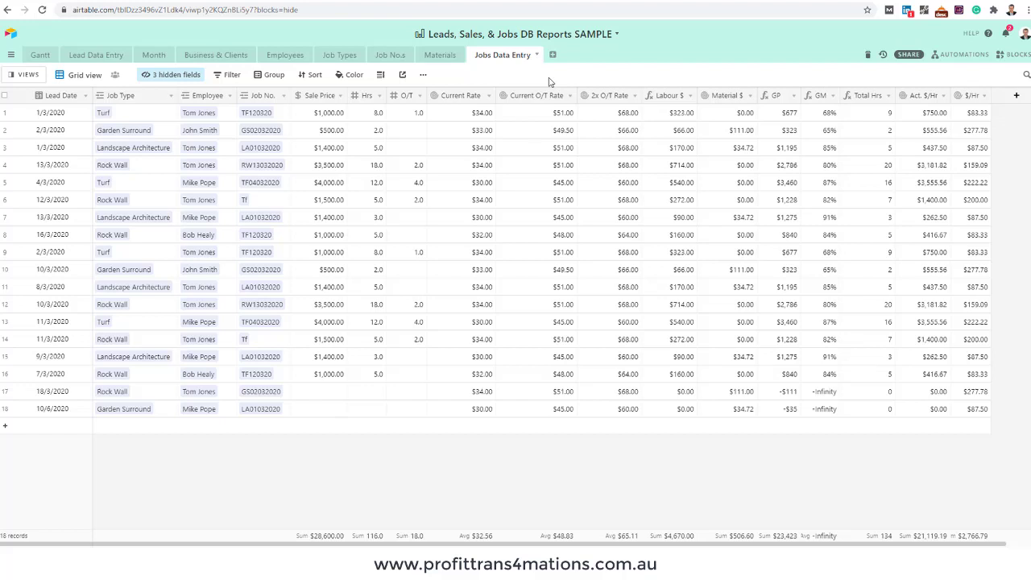
Open the Lead Data Entry table's 28 leads, briefly showing and hiding its views list
click(96, 55)
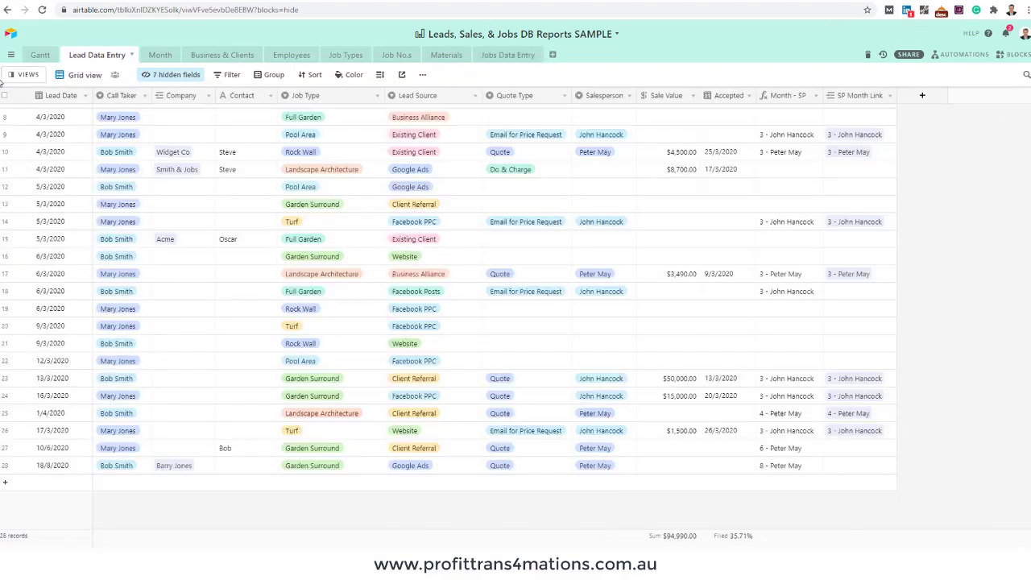
click(26, 76)
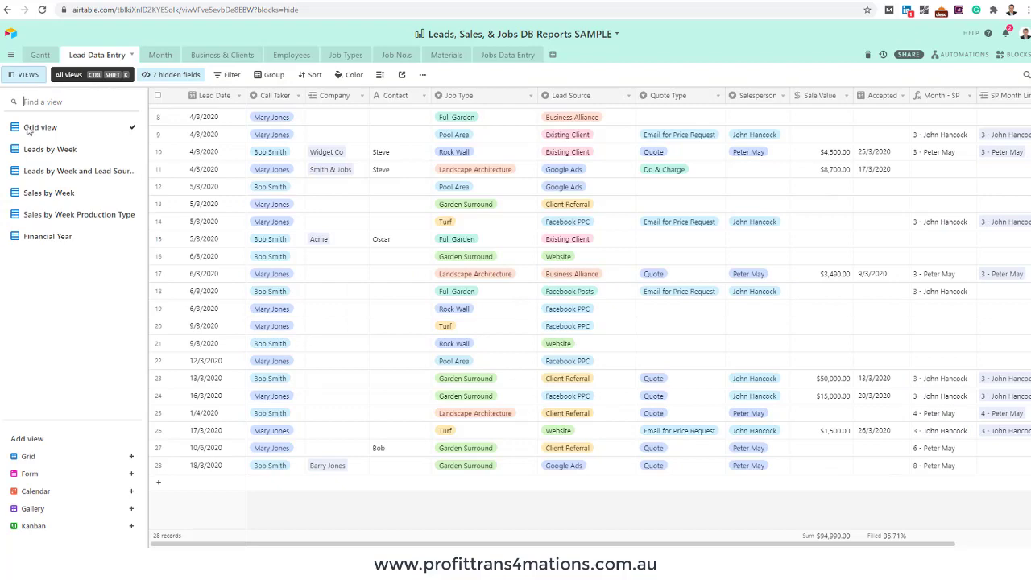
click(23, 82)
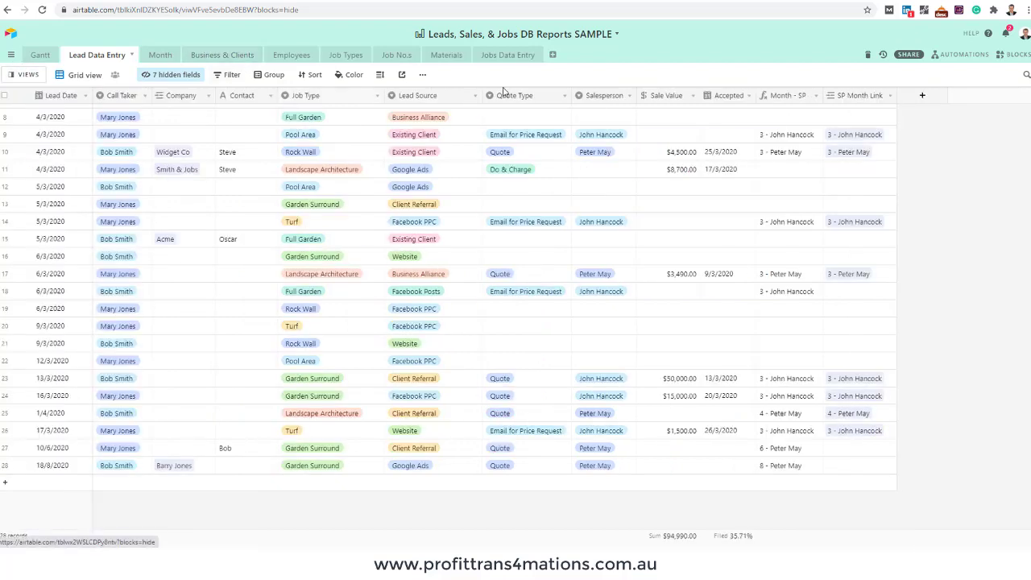